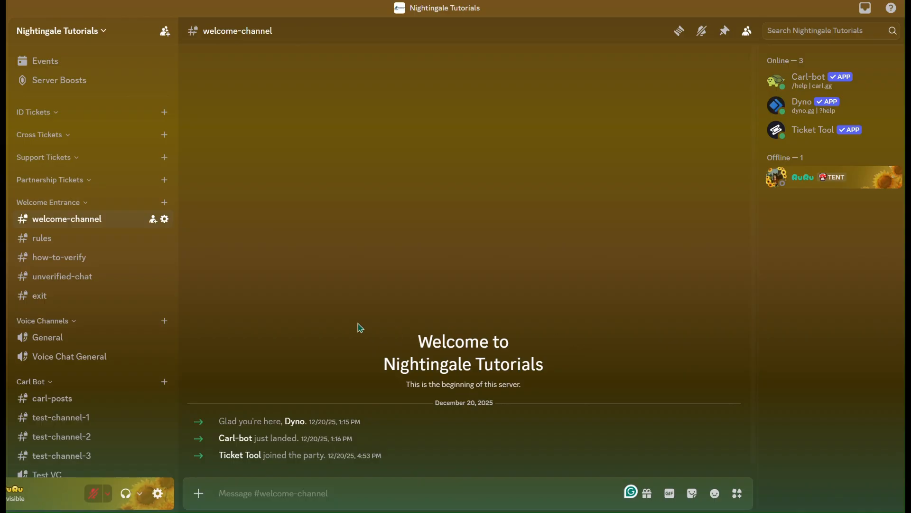
Create a new server category named "Logs"
{"action": "scroll", "coordinate": [95, 311], "scroll_direction": "down", "scroll_amount": 3}
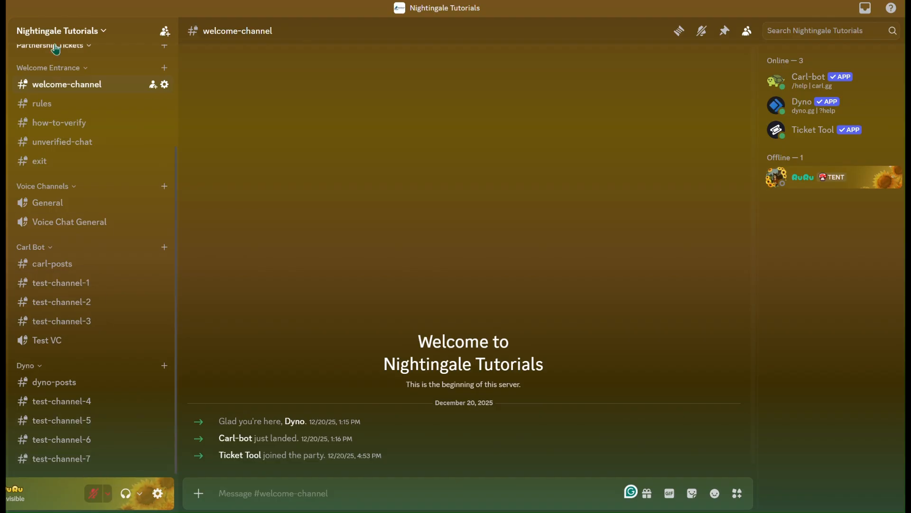
{"action": "left_click", "coordinate": [72, 36]}
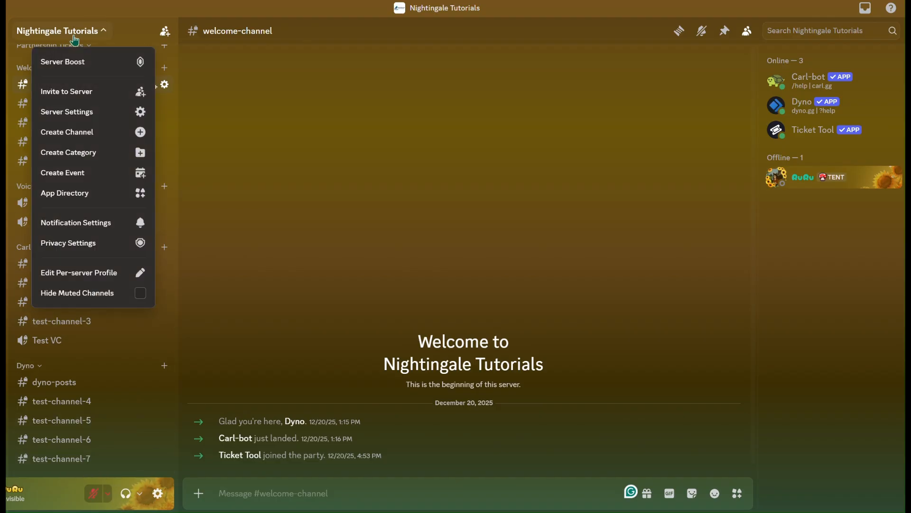
{"action": "left_click", "coordinate": [84, 157]}
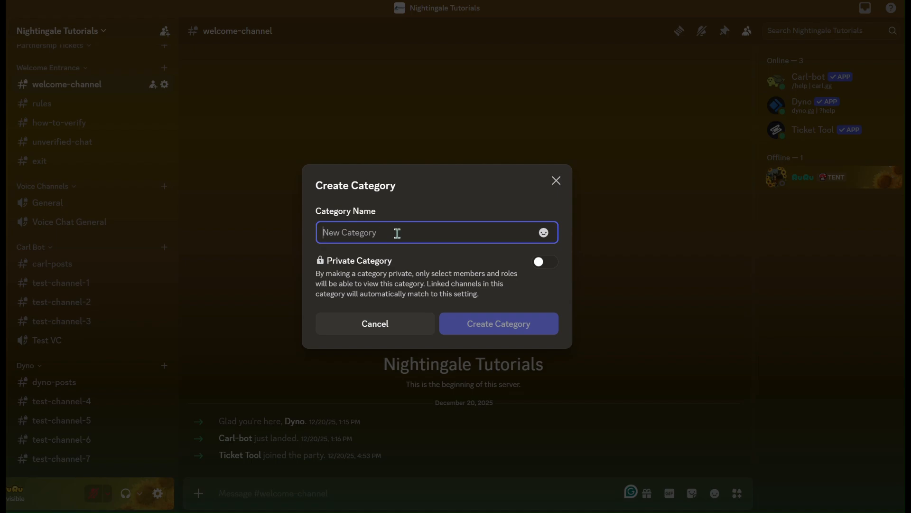
{"action": "type", "text": "Logs"}
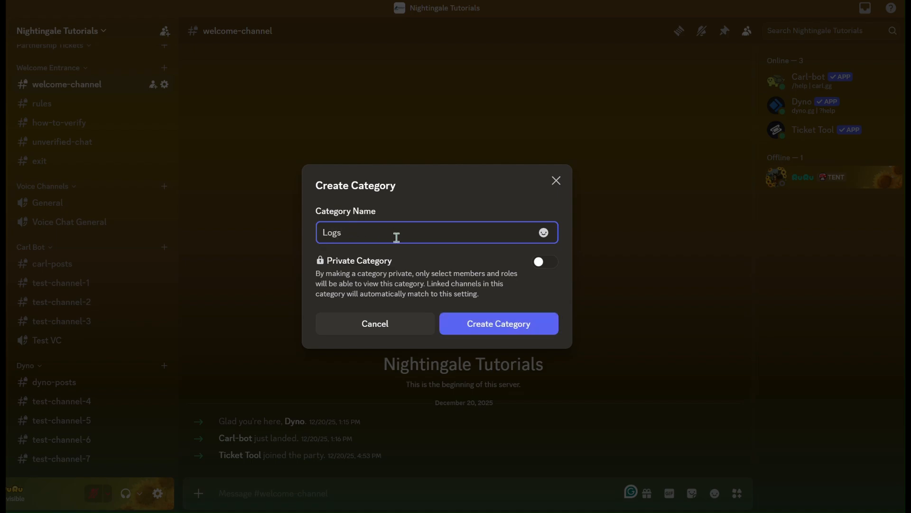
{"action": "left_click", "coordinate": [509, 331]}
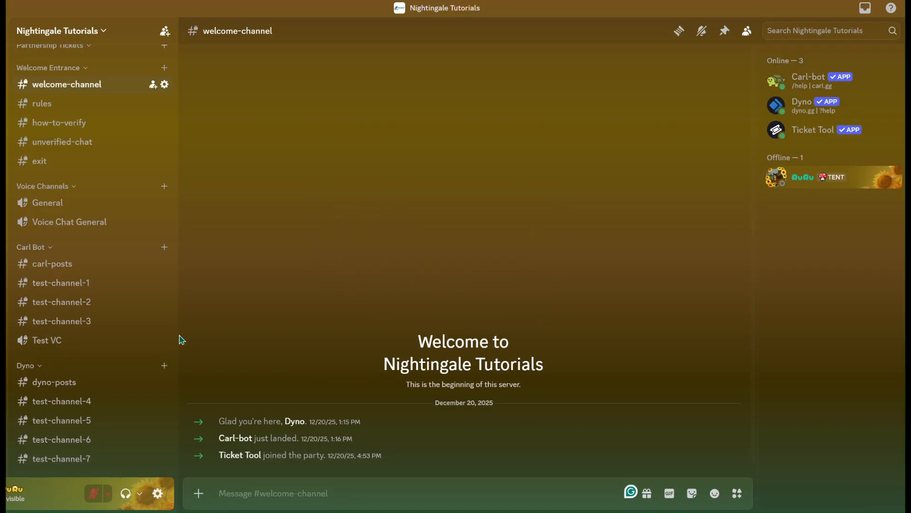
Make the Logs category private and add the Staff role to those who can access it
{"action": "scroll", "coordinate": [96, 342], "scroll_direction": "down", "scroll_amount": 1}
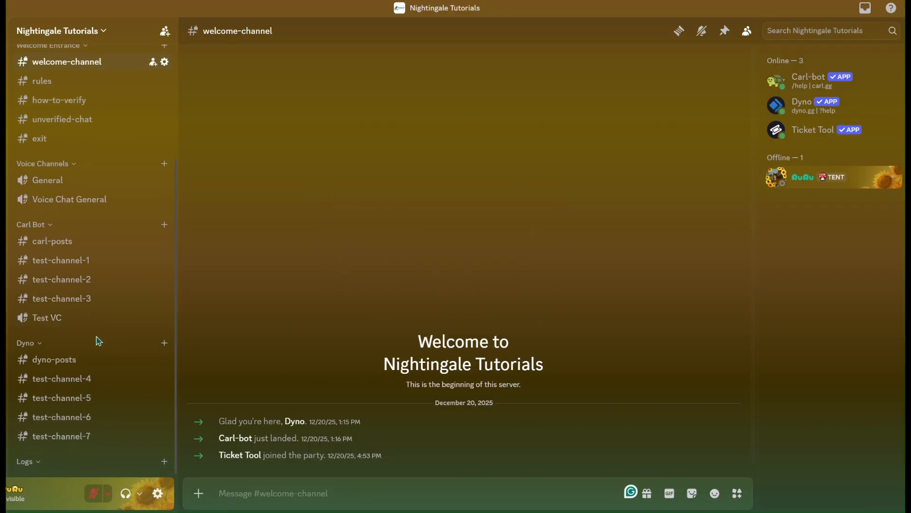
{"action": "right_click", "coordinate": [28, 467]}
{"action": "left_click", "coordinate": [52, 443]}
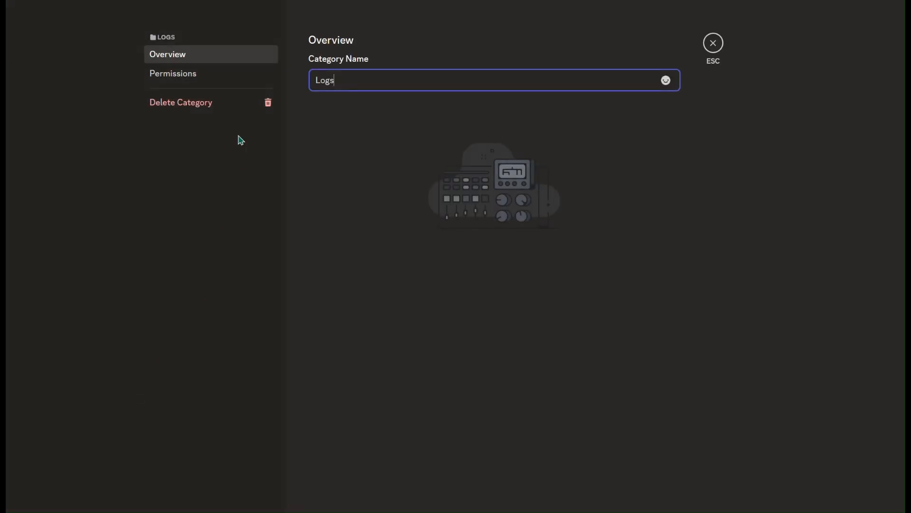
{"action": "left_click", "coordinate": [229, 78]}
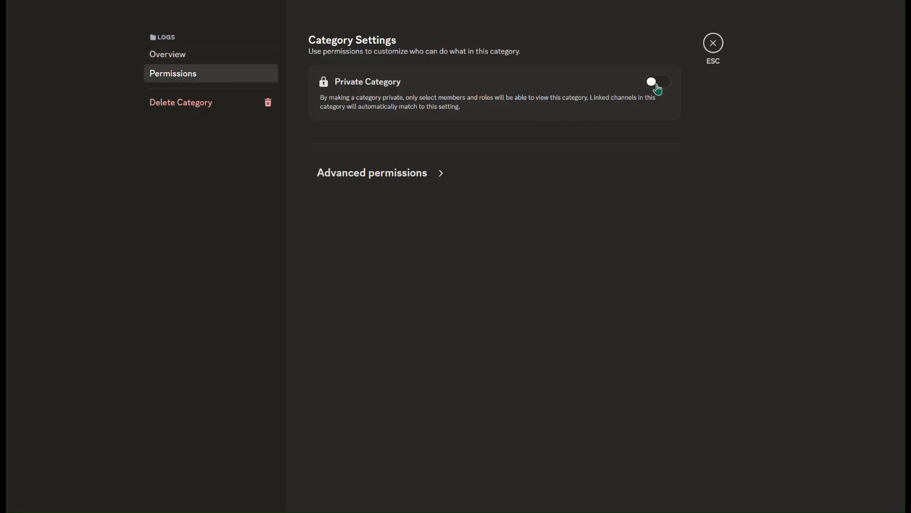
{"action": "left_click", "coordinate": [658, 86]}
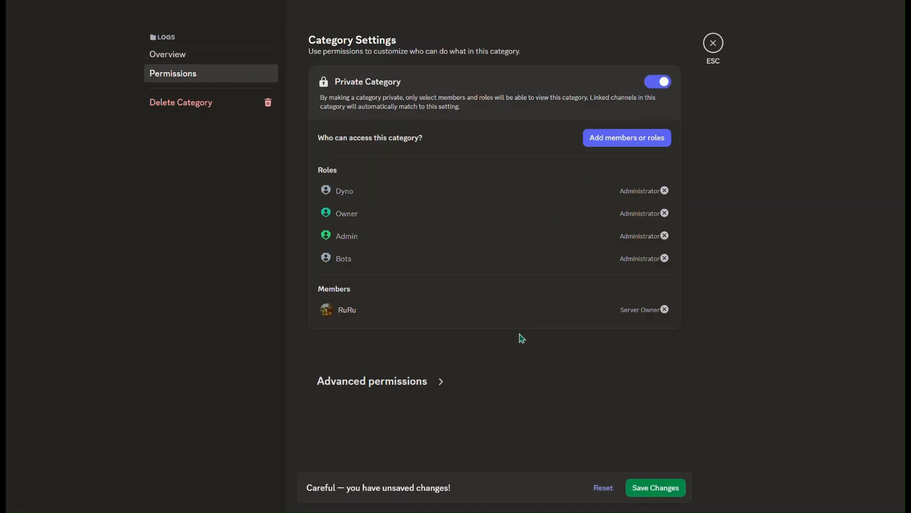
{"action": "left_click", "coordinate": [621, 142]}
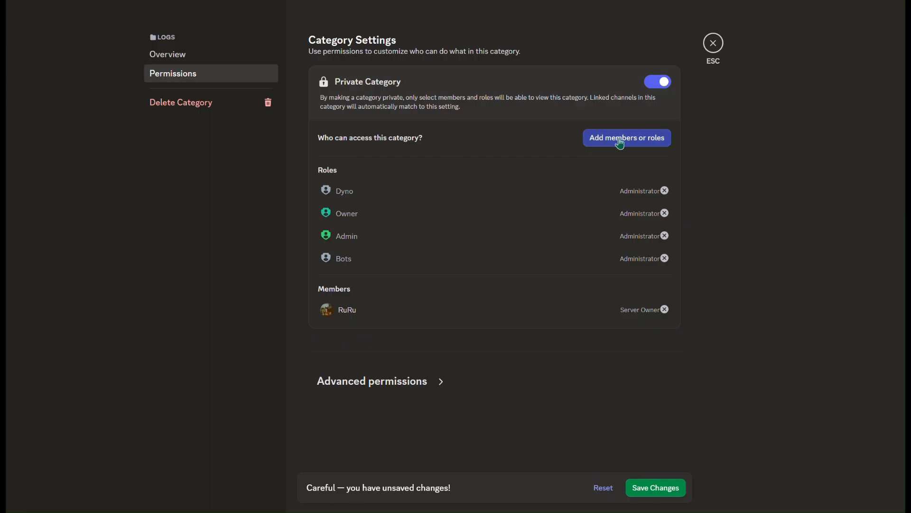
{"action": "left_click", "coordinate": [367, 228]}
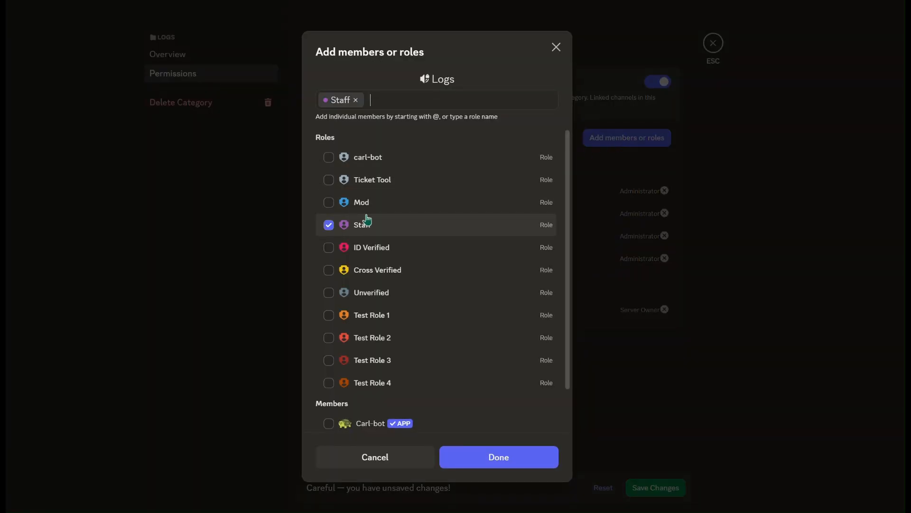
{"action": "left_click", "coordinate": [513, 462]}
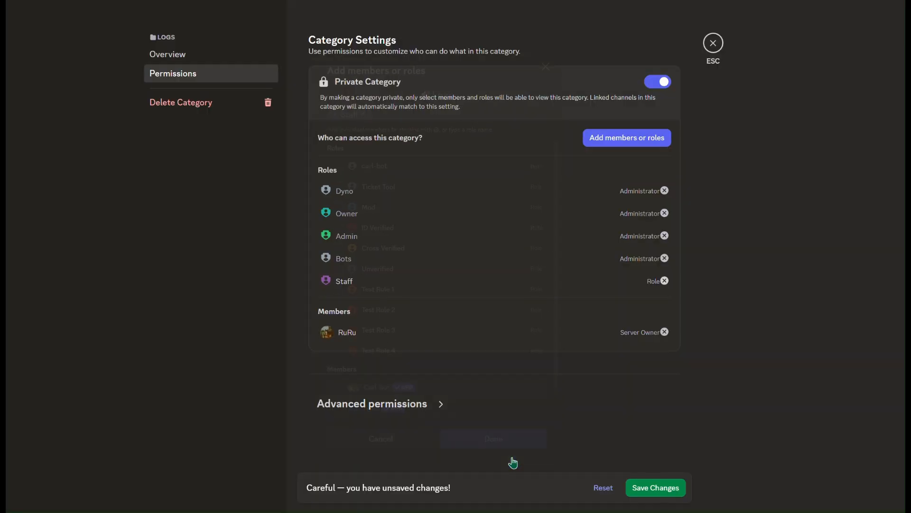
In the Logs category's advanced permissions, allow the Staff role to Send Messages and Create Posts
{"action": "left_click", "coordinate": [441, 404]}
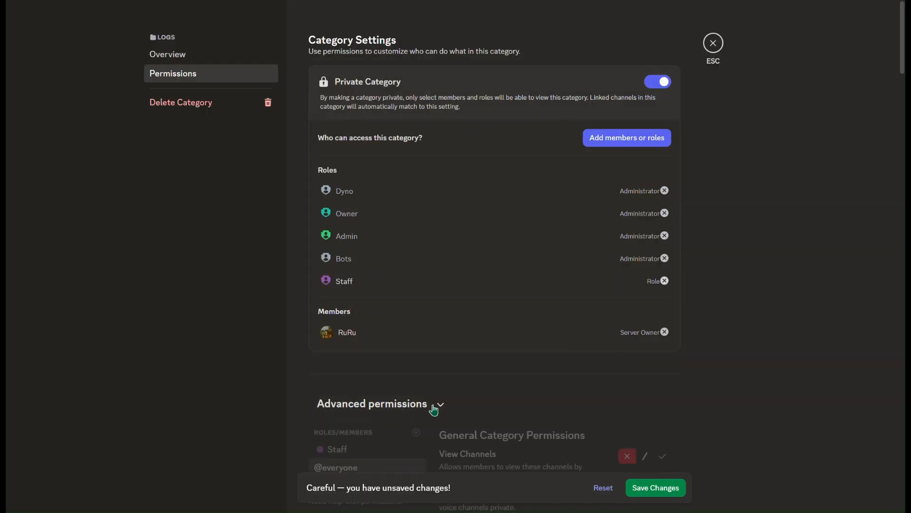
{"action": "scroll", "coordinate": [434, 407], "scroll_direction": "down", "scroll_amount": 5}
{"action": "left_click", "coordinate": [387, 168]}
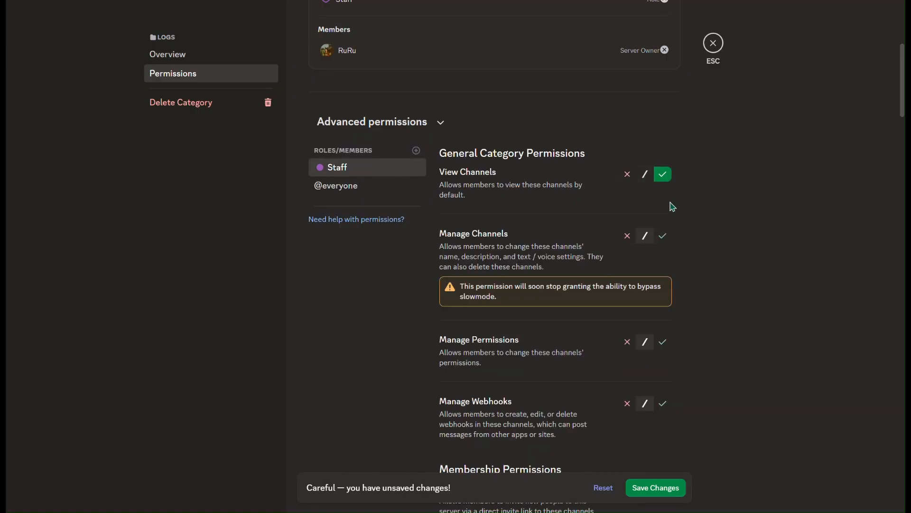
{"action": "scroll", "coordinate": [671, 209], "scroll_direction": "down", "scroll_amount": 3}
{"action": "scroll", "coordinate": [672, 210], "scroll_direction": "down", "scroll_amount": 5}
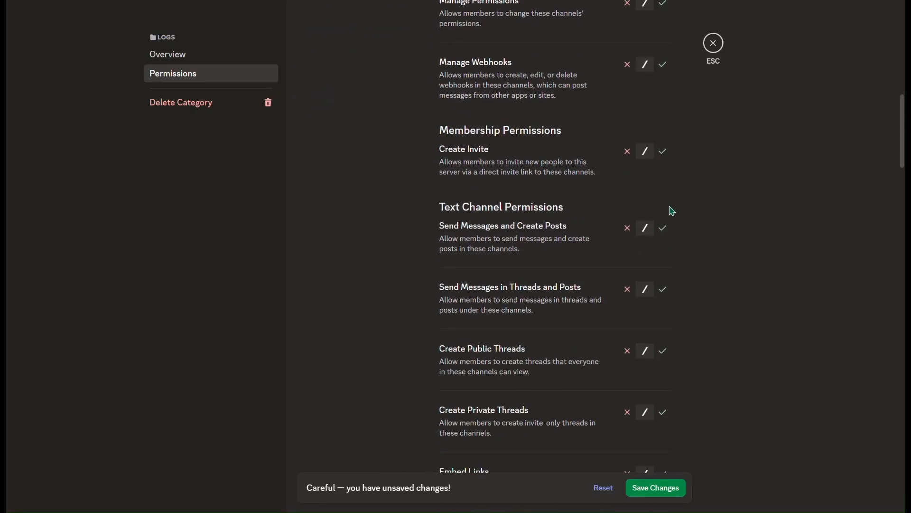
{"action": "scroll", "coordinate": [670, 197], "scroll_direction": "down", "scroll_amount": 3}
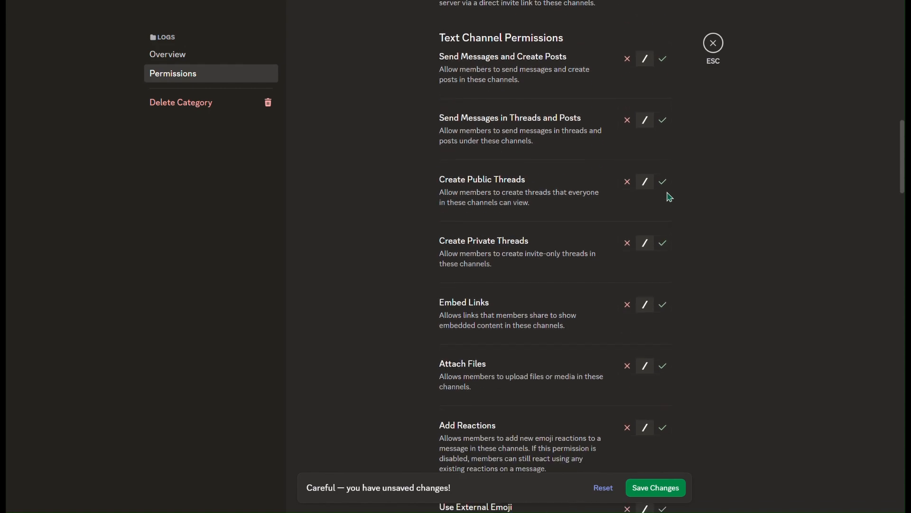
{"action": "scroll", "coordinate": [671, 197], "scroll_direction": "up", "scroll_amount": 3}
{"action": "left_click", "coordinate": [664, 173]}
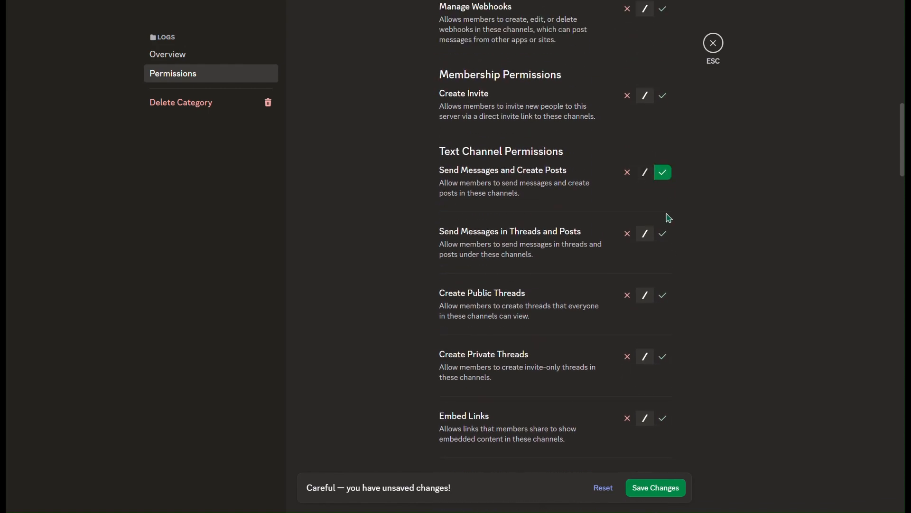
Allow Staff the Embed Links, Attach Files, Add Reactions, Use External Emoji and Use External Stickers permissions
{"action": "scroll", "coordinate": [666, 242], "scroll_direction": "down", "scroll_amount": 1}
{"action": "scroll", "coordinate": [667, 244], "scroll_direction": "down", "scroll_amount": 4}
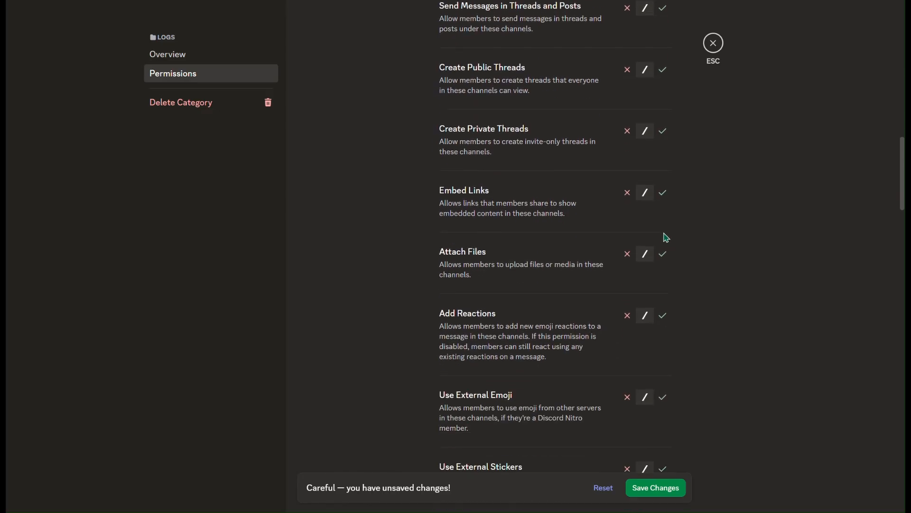
{"action": "scroll", "coordinate": [664, 213], "scroll_direction": "down", "scroll_amount": 1}
{"action": "left_click", "coordinate": [666, 140]}
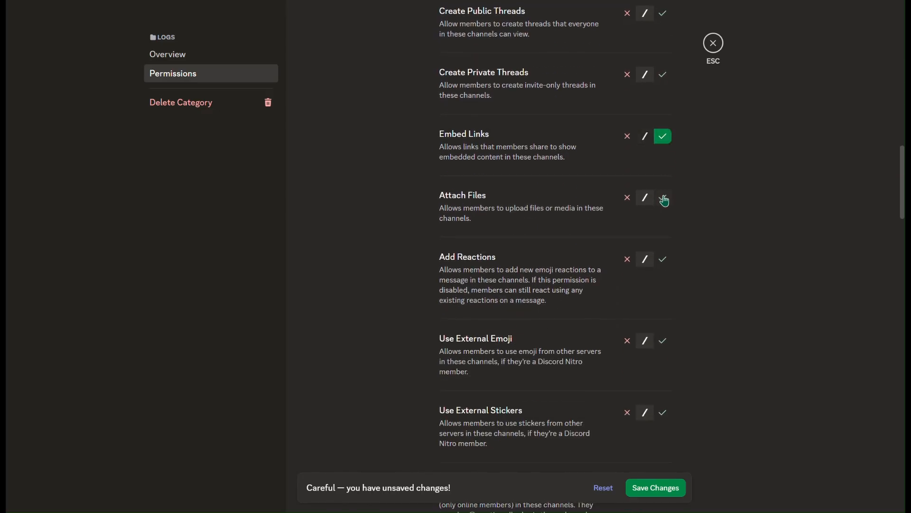
{"action": "left_click", "coordinate": [664, 199]}
{"action": "left_click", "coordinate": [663, 261]}
{"action": "left_click", "coordinate": [665, 341]}
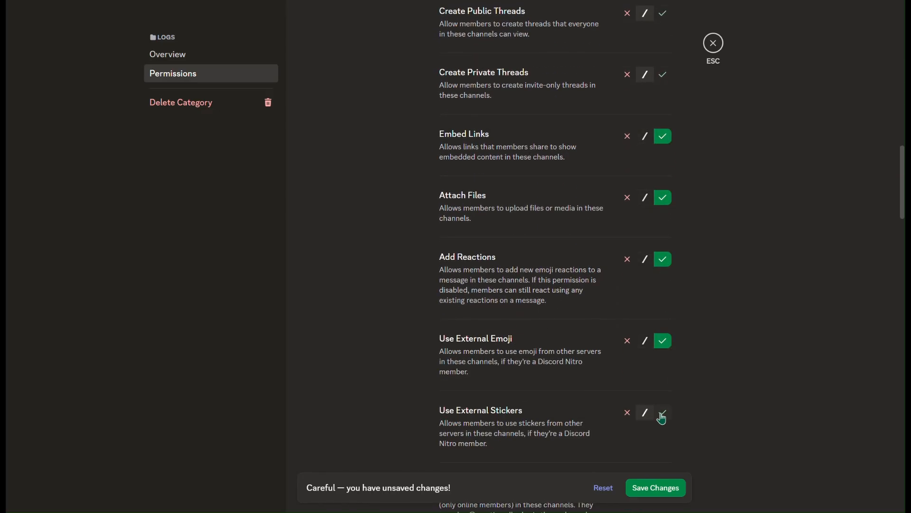
{"action": "left_click", "coordinate": [663, 411]}
Allow Staff to Read Message History, save the Logs permission changes and leave the category settings
{"action": "scroll", "coordinate": [665, 332], "scroll_direction": "down", "scroll_amount": 7}
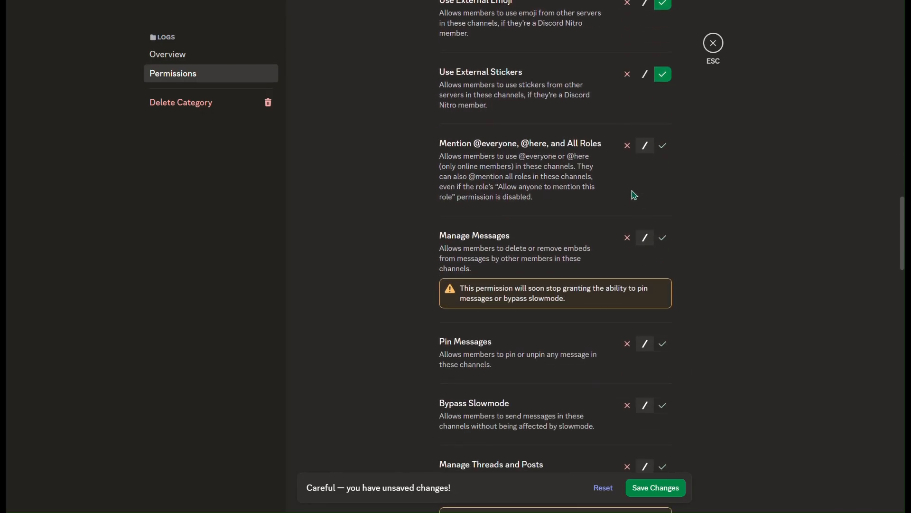
{"action": "scroll", "coordinate": [636, 204], "scroll_direction": "down", "scroll_amount": 5}
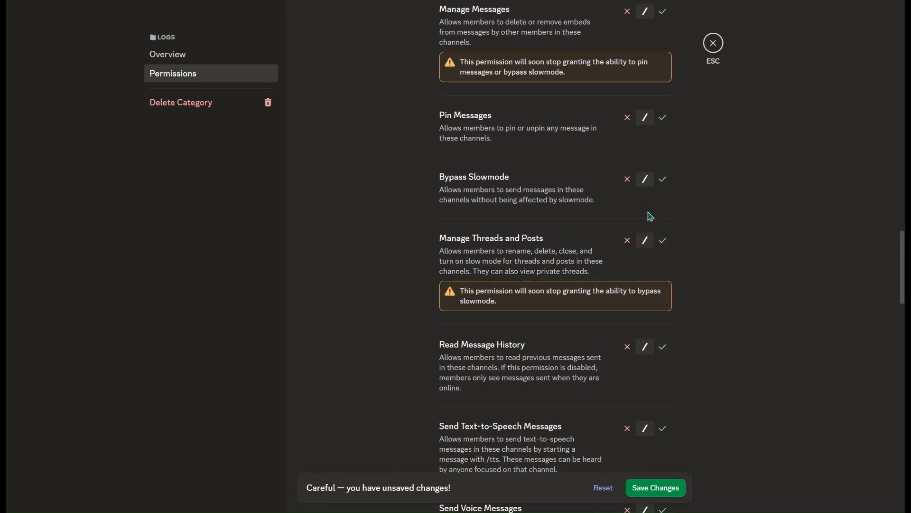
{"action": "scroll", "coordinate": [650, 217], "scroll_direction": "down", "scroll_amount": 4}
{"action": "left_click", "coordinate": [663, 179]}
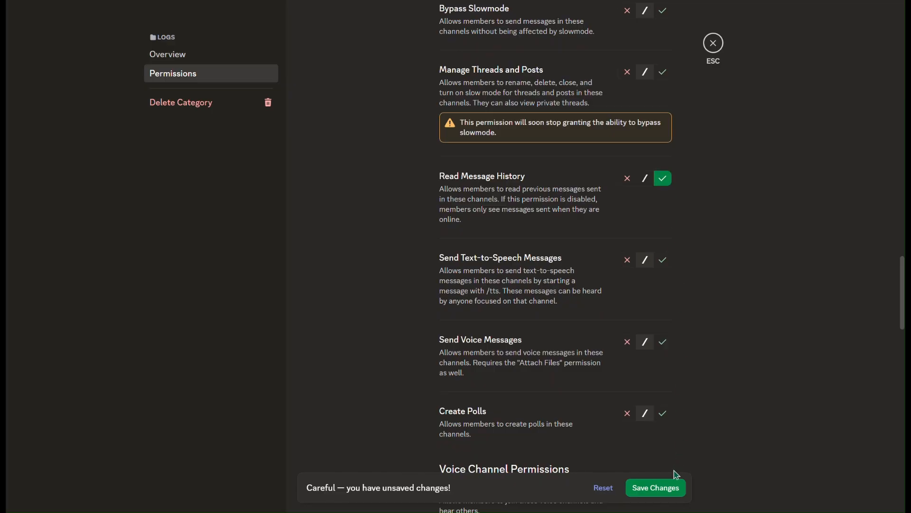
{"action": "left_click", "coordinate": [674, 488]}
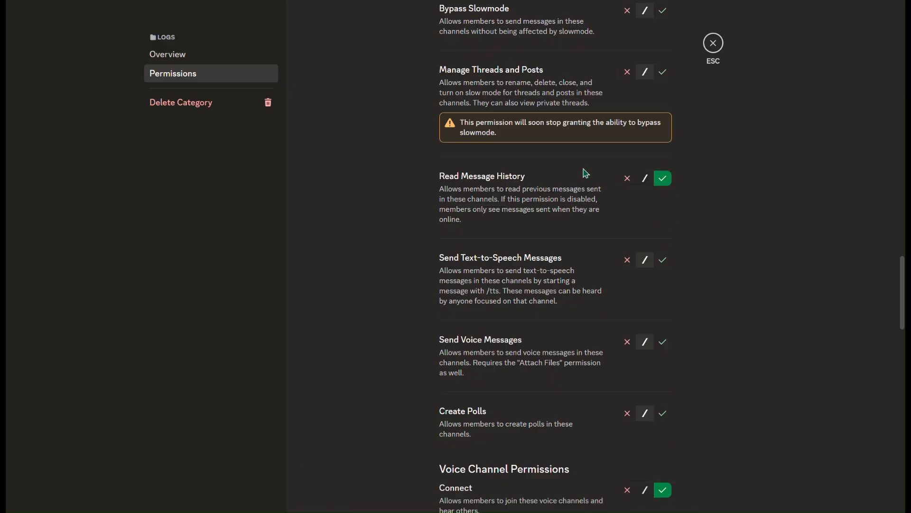
{"action": "left_click", "coordinate": [713, 44]}
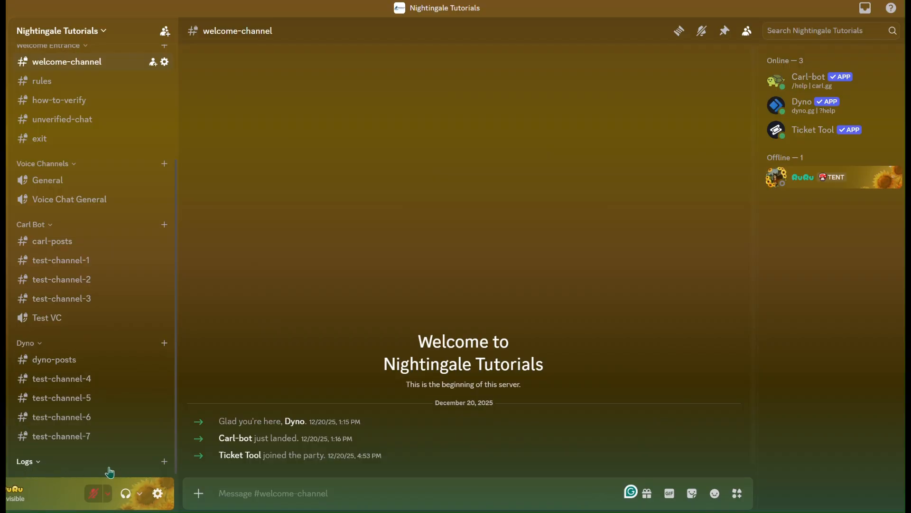
Create a text channel named "member-logs" in the Logs category
{"action": "left_click", "coordinate": [164, 462]}
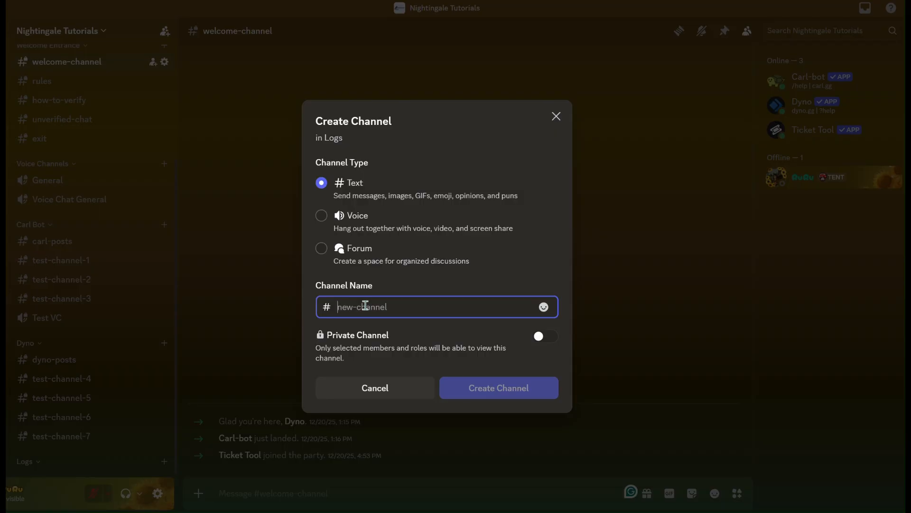
{"action": "type", "text": "member-logs"}
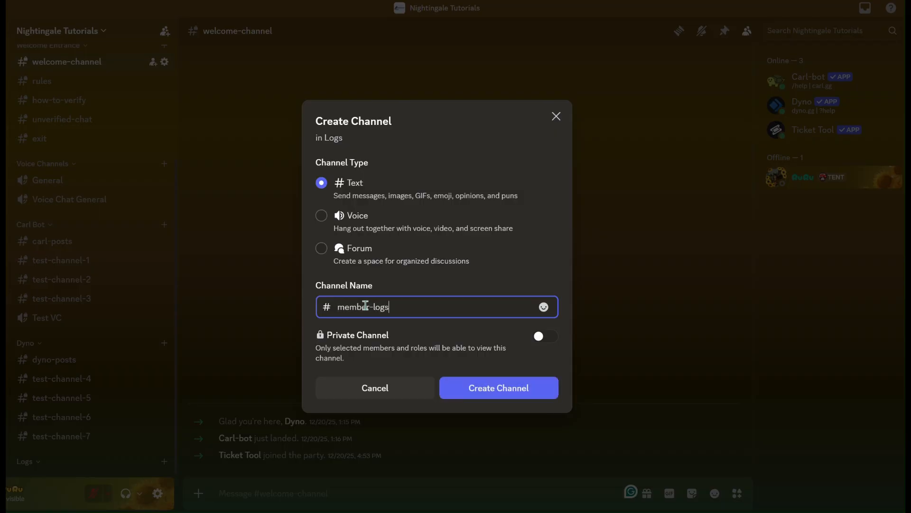
{"action": "key", "text": "Return"}
Add a text channel named "ban-logs" to the Logs category
{"action": "scroll", "coordinate": [90, 342], "scroll_direction": "down", "scroll_amount": 1}
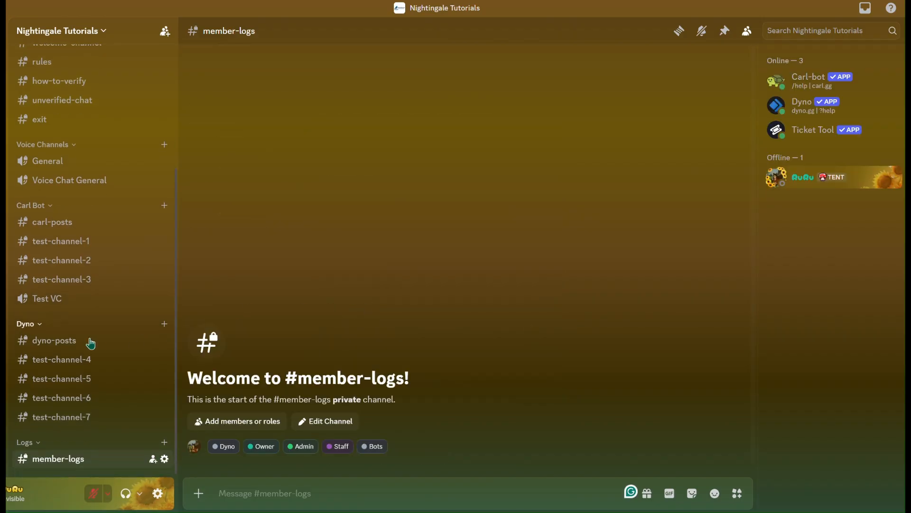
{"action": "left_click", "coordinate": [164, 442]}
{"action": "type", "text": "b"}
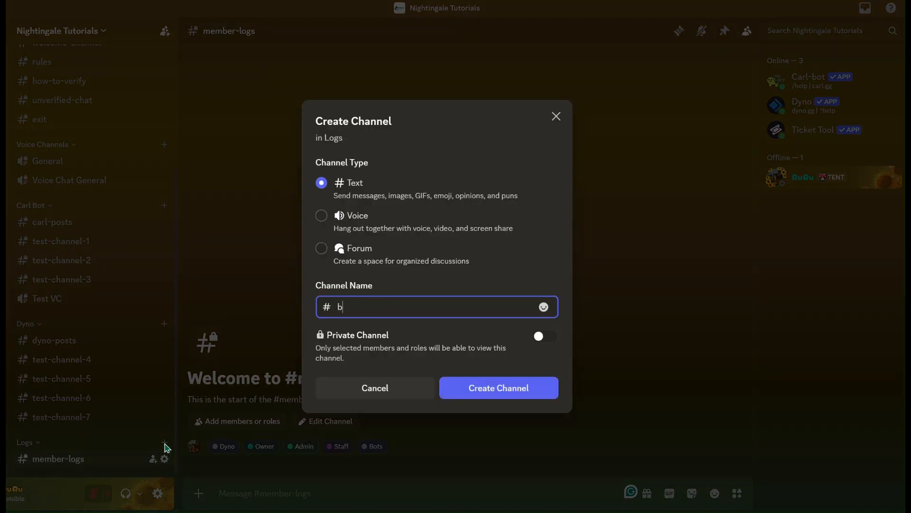
{"action": "type", "text": "an-logs"}
{"action": "key", "text": "Return"}
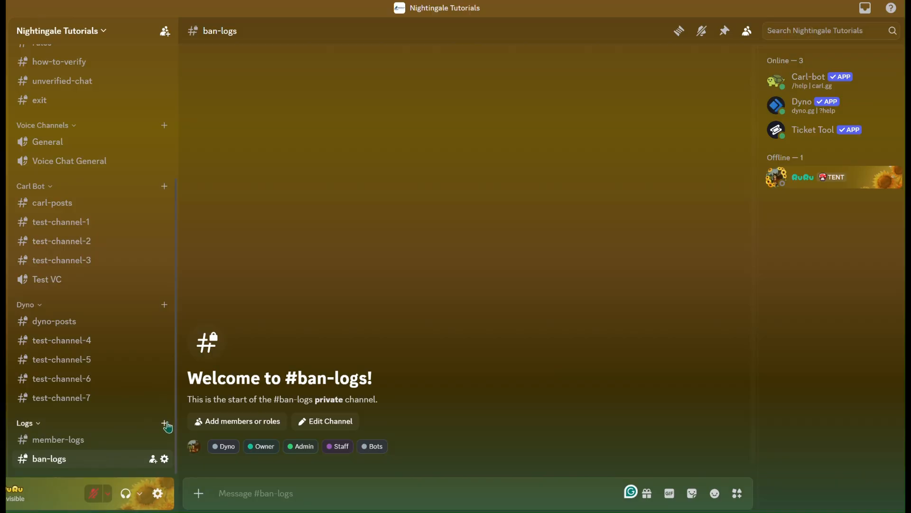
Add a text channel named "mod-logs" to the Logs category
{"action": "left_click", "coordinate": [165, 423]}
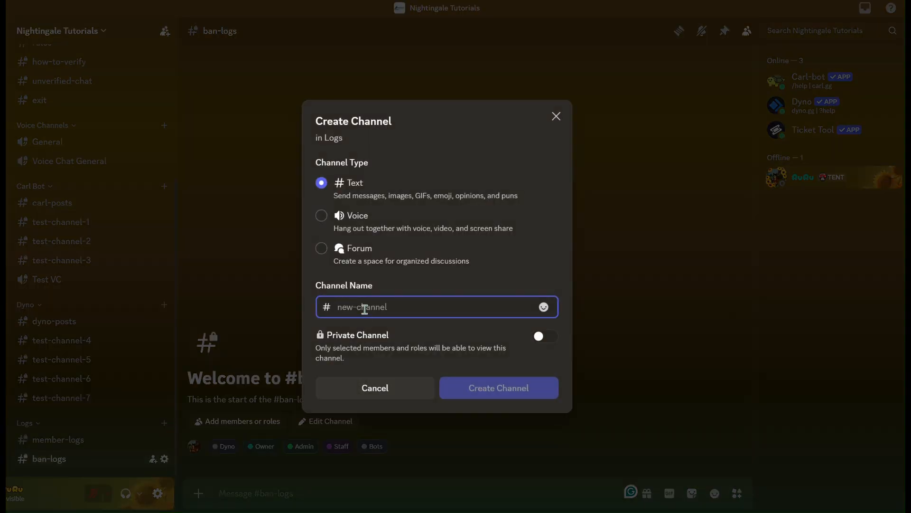
{"action": "type", "text": "mod-lo"}
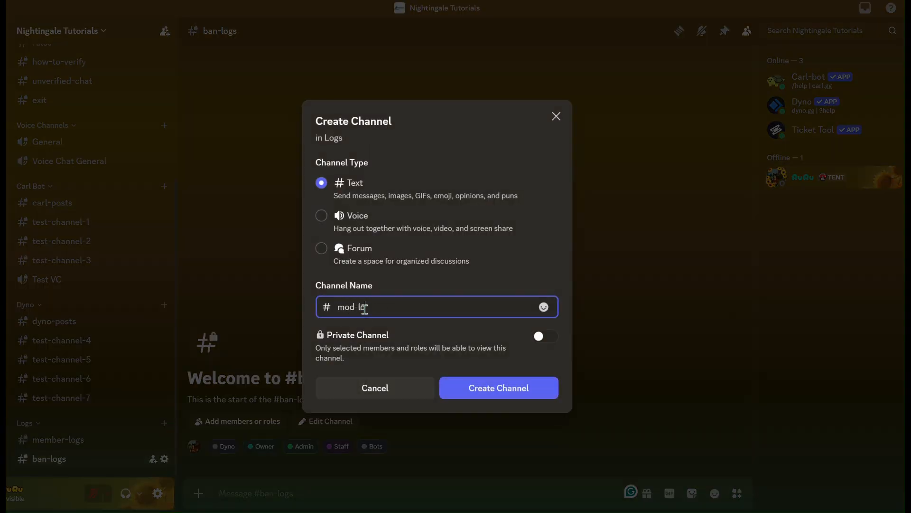
{"action": "type", "text": "gs"}
{"action": "key", "text": "Return"}
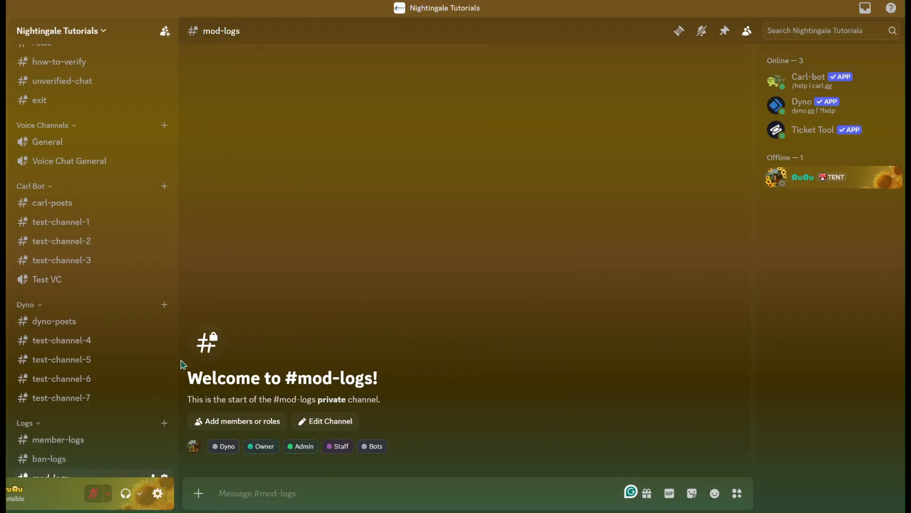
Create a text channel named "invite-logs" in the Logs category
{"action": "scroll", "coordinate": [119, 368], "scroll_direction": "down", "scroll_amount": 1}
{"action": "left_click", "coordinate": [165, 405]}
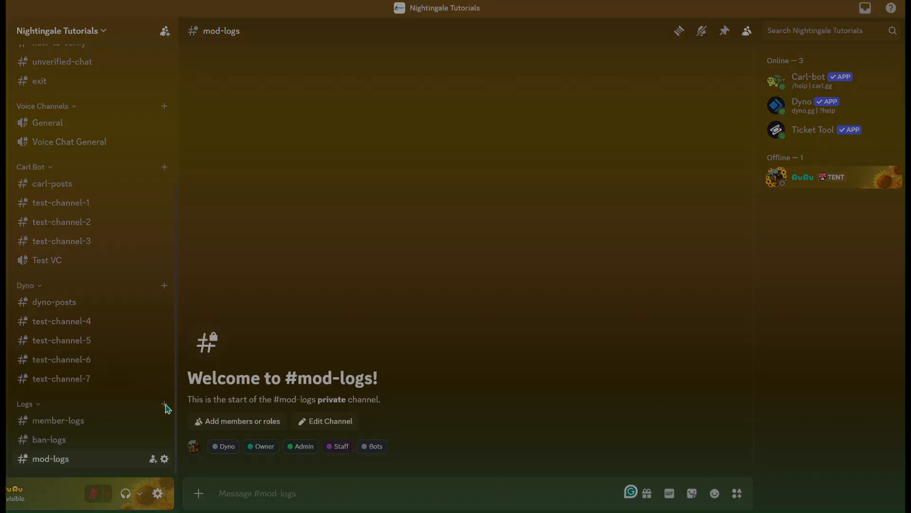
{"action": "type", "text": "invite-logs"}
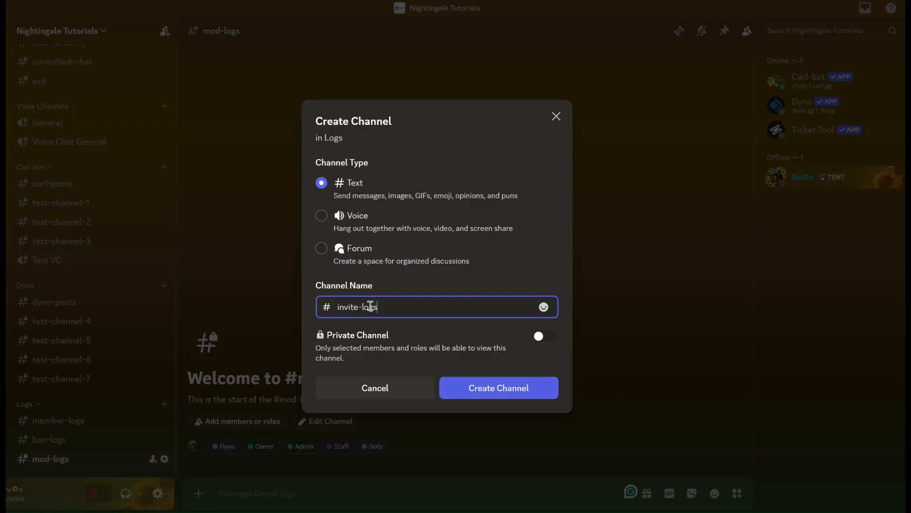
{"action": "key", "text": "Return"}
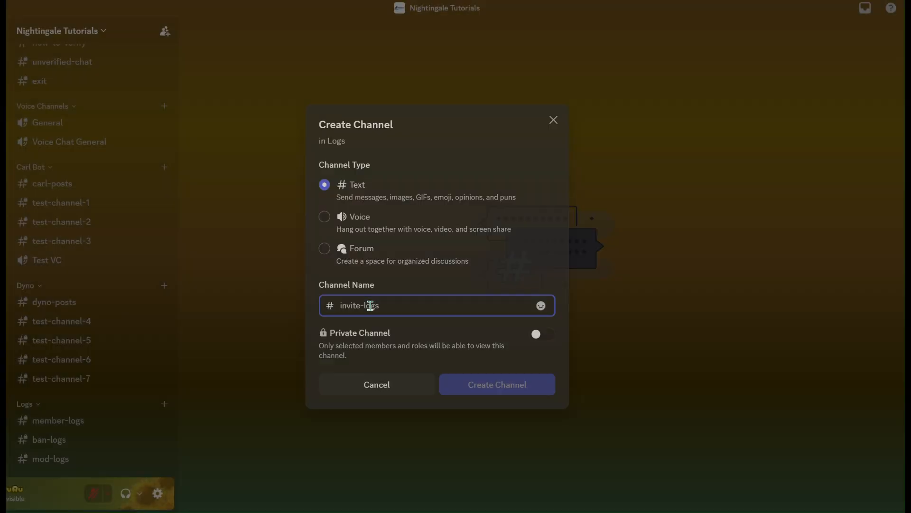
Add a text channel named "join-leave-logs" to the Logs category
{"action": "scroll", "coordinate": [85, 386], "scroll_direction": "down", "scroll_amount": 1}
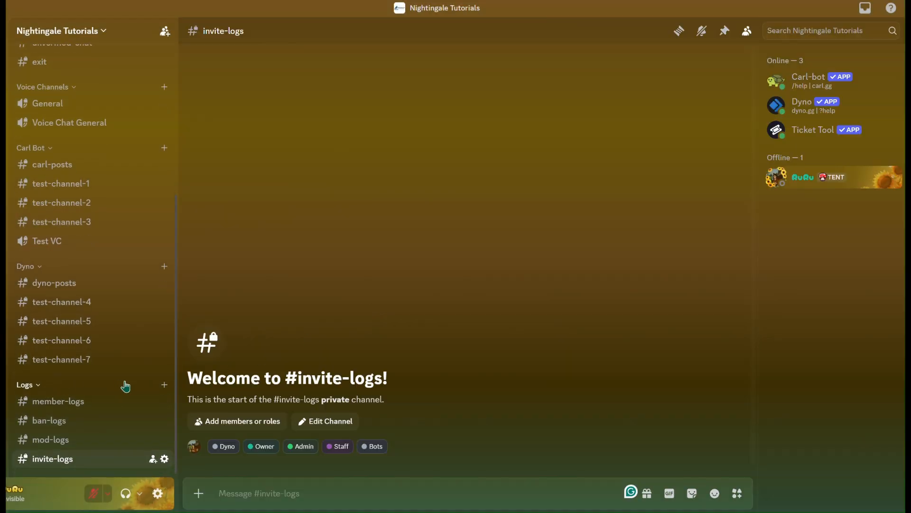
{"action": "left_click", "coordinate": [165, 385]}
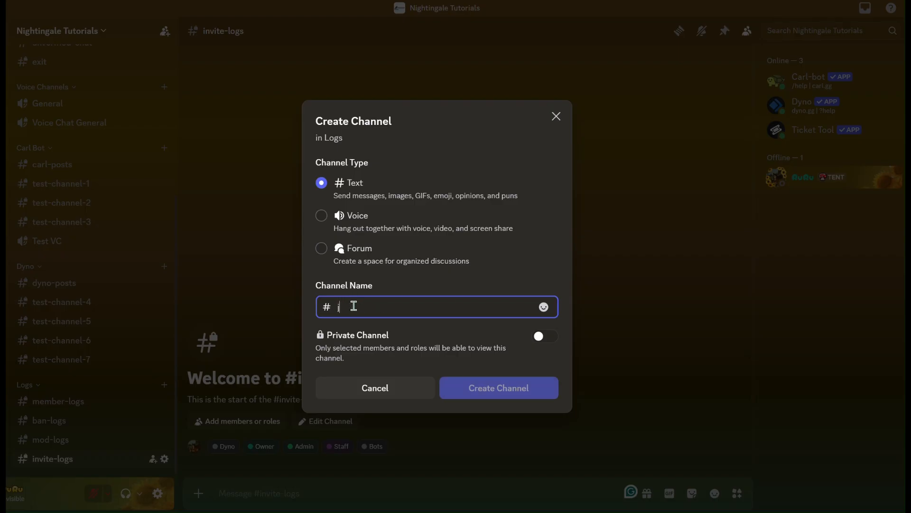
{"action": "type", "text": "join-leave-"}
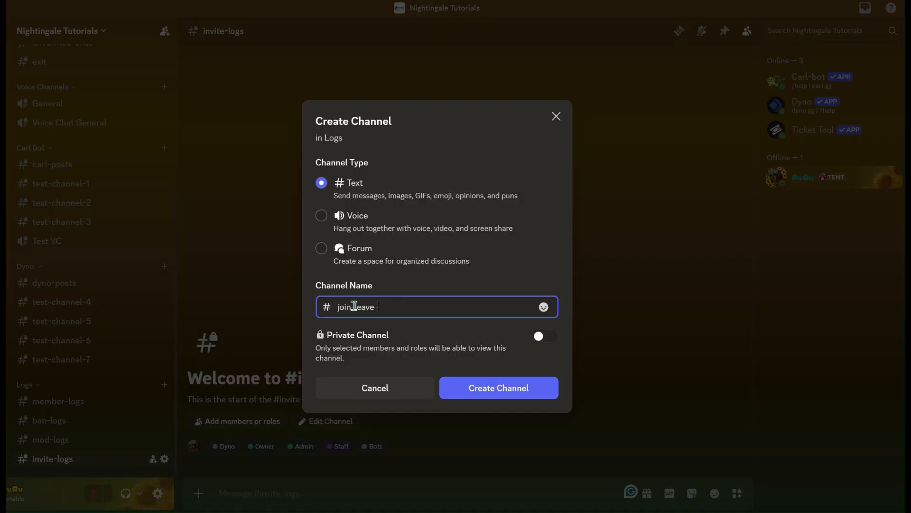
{"action": "type", "text": "logs"}
{"action": "key", "text": "Return"}
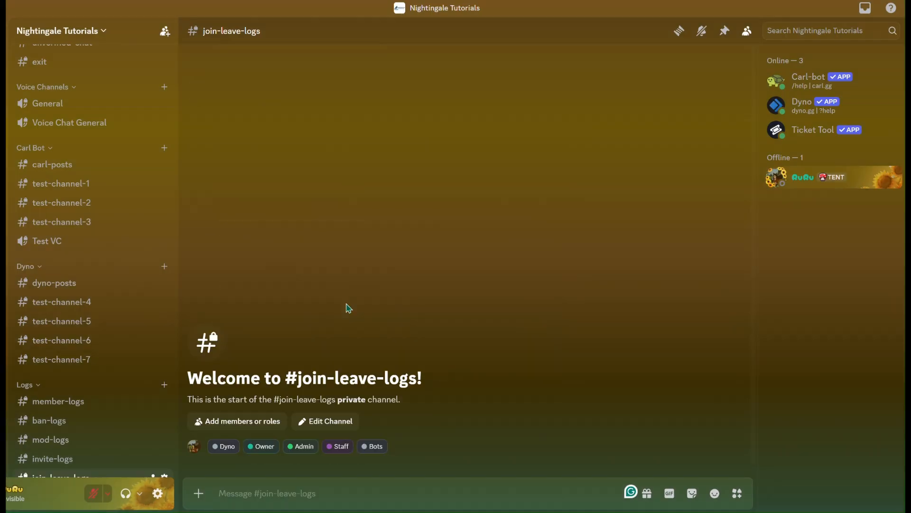
Add a text channel named "partner-logs" to the Logs category
{"action": "scroll", "coordinate": [115, 378], "scroll_direction": "down", "scroll_amount": 1}
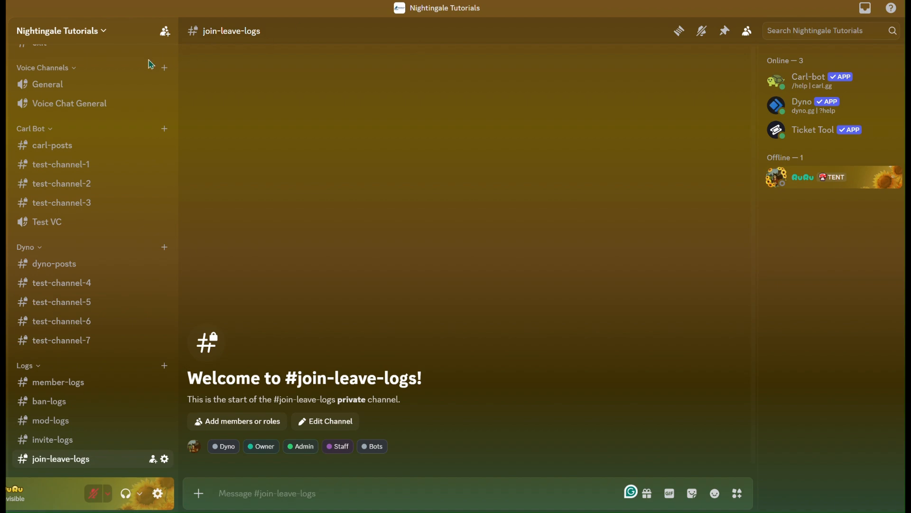
{"action": "left_click", "coordinate": [164, 366]}
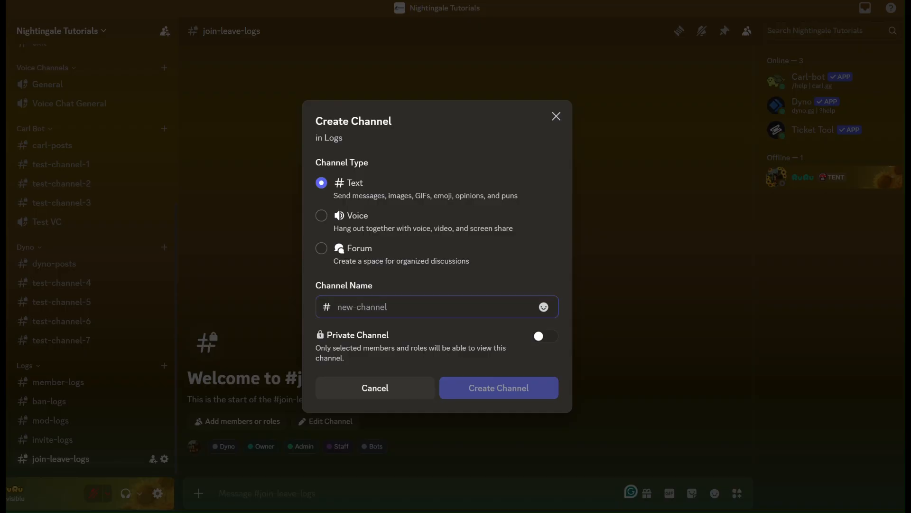
{"action": "left_click", "coordinate": [353, 304]}
{"action": "type", "text": "partn"}
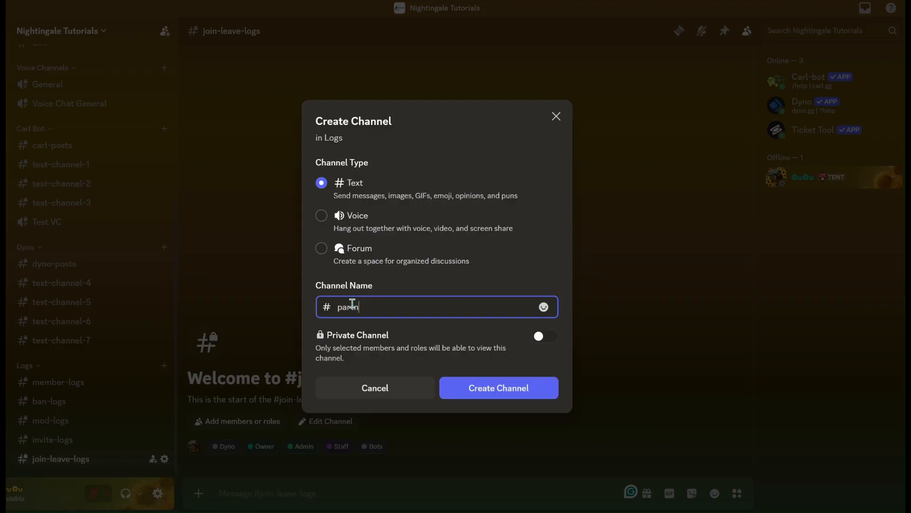
{"action": "type", "text": "er-logs"}
{"action": "key", "text": "Return"}
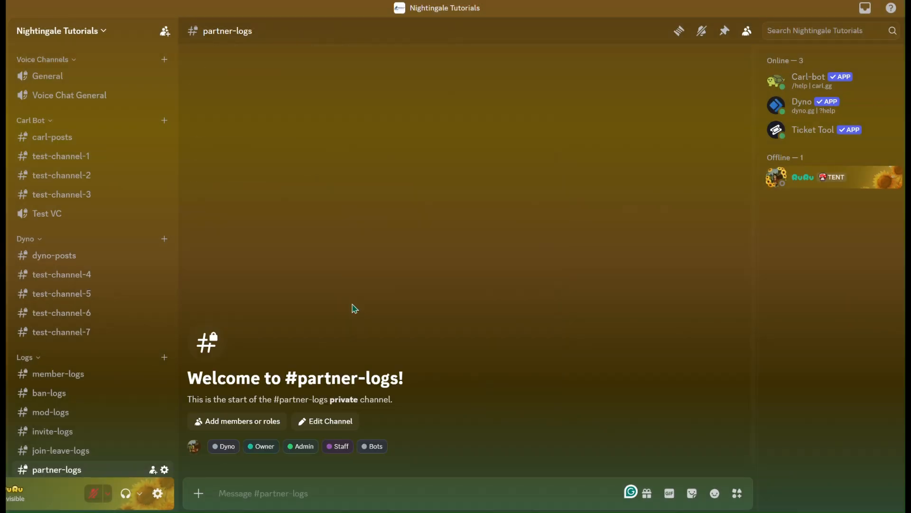
Add a text channel named "ticket-logs" to the Logs category
{"action": "scroll", "coordinate": [109, 351], "scroll_direction": "down", "scroll_amount": 1}
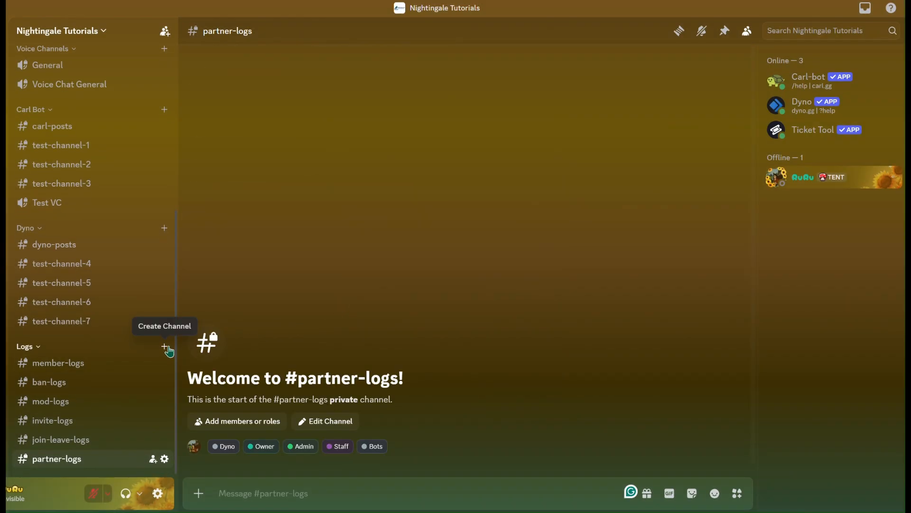
{"action": "left_click", "coordinate": [166, 347]}
{"action": "type", "text": "ticket-lo"}
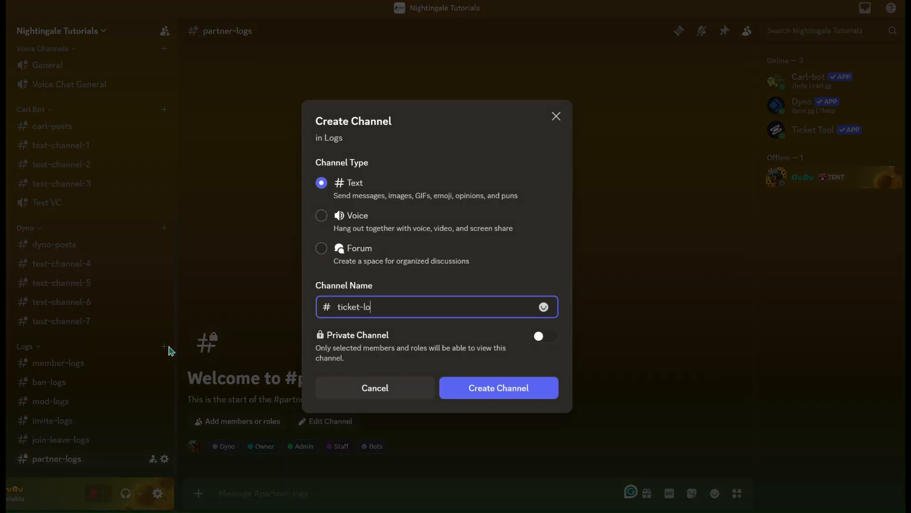
{"action": "type", "text": "gs"}
{"action": "key", "text": "Return"}
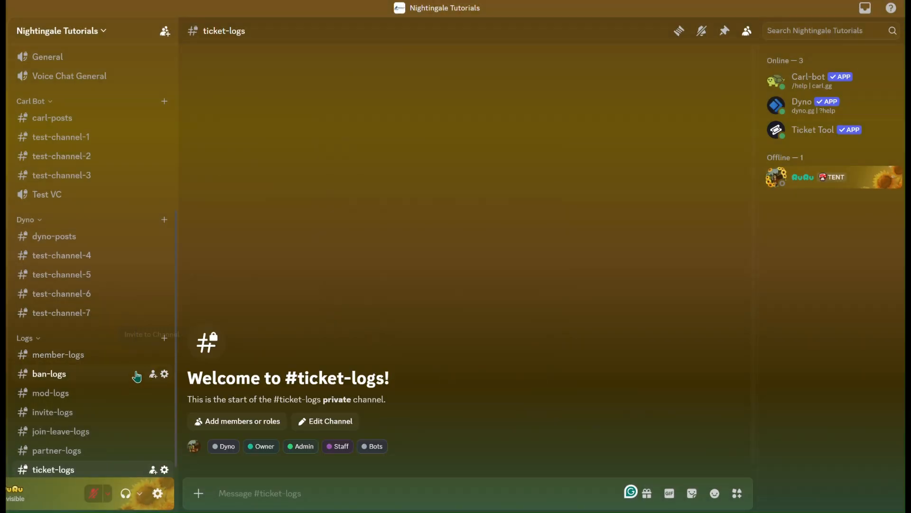
Add a text channel named "verification-logs" to the Logs category
{"action": "scroll", "coordinate": [134, 380], "scroll_direction": "down", "scroll_amount": 1}
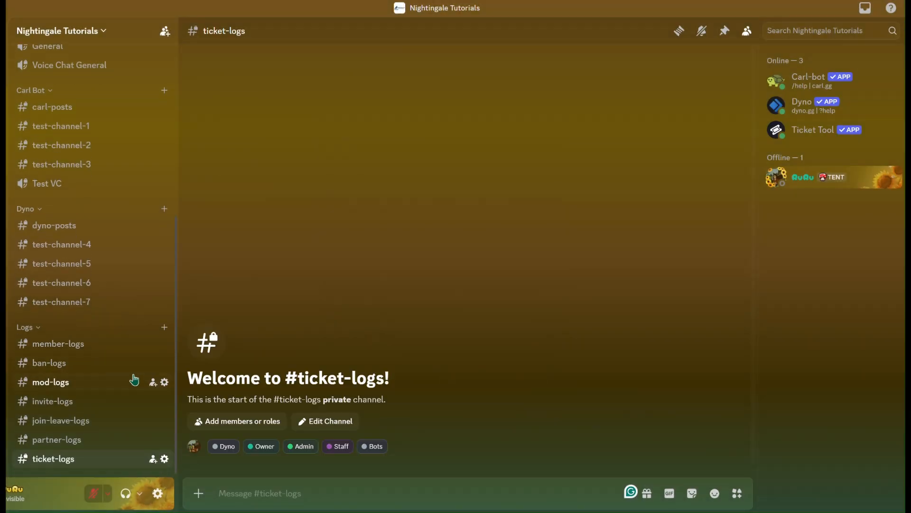
{"action": "left_click", "coordinate": [164, 329]}
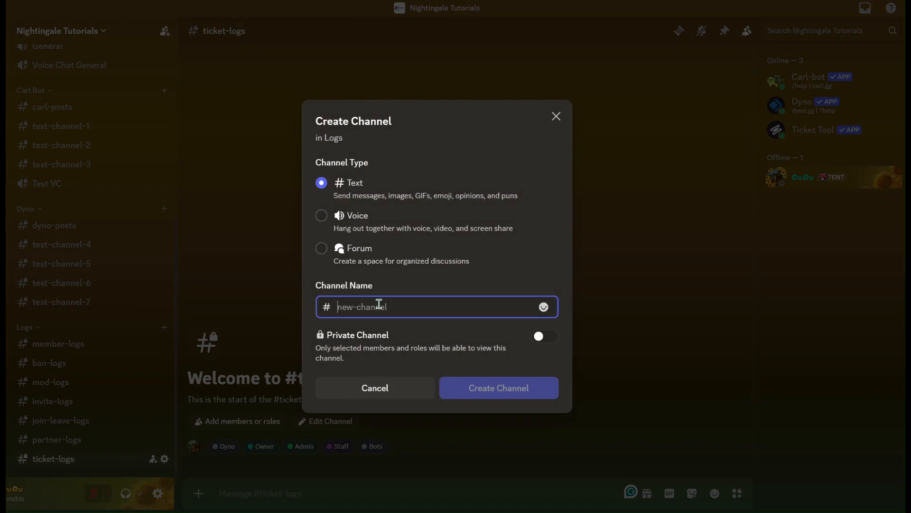
{"action": "left_click", "coordinate": [380, 0]}
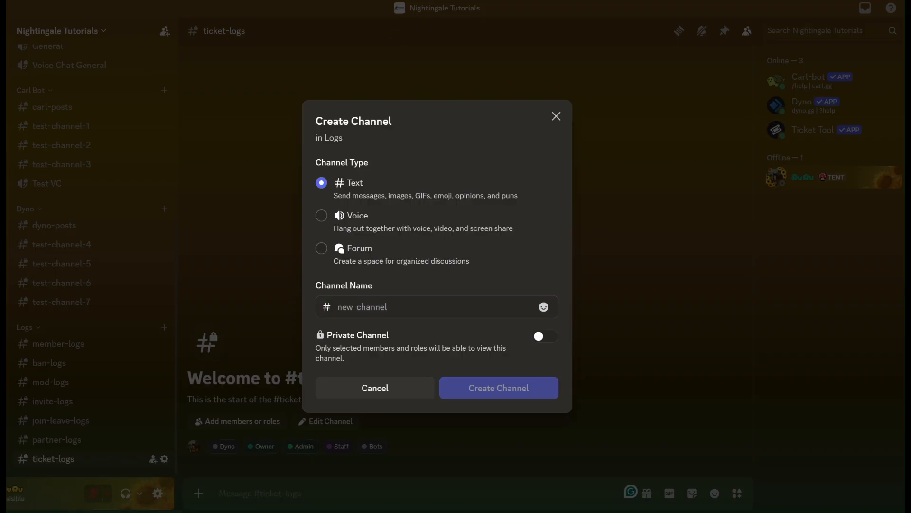
{"action": "left_click", "coordinate": [362, 310]}
{"action": "type", "text": "verification-logs"}
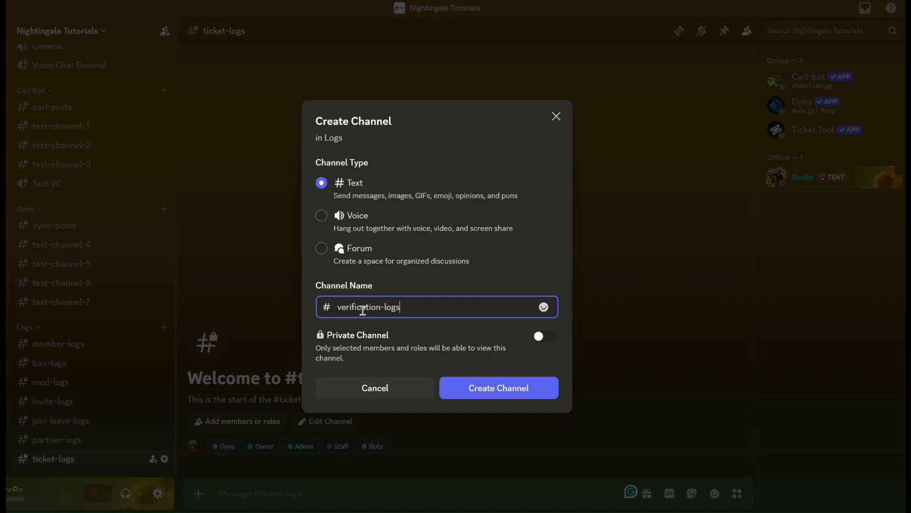
{"action": "left_click", "coordinate": [493, 387]}
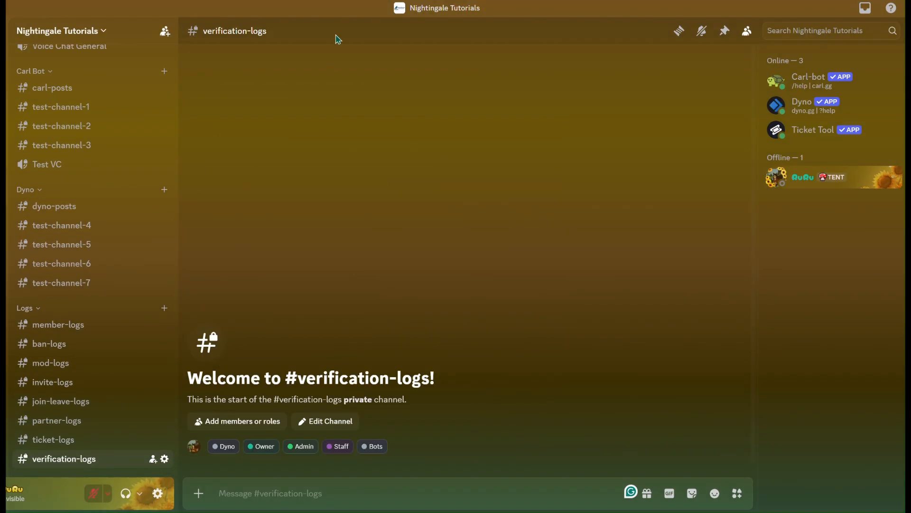
Add a text channel named "vc-logs" to the Logs category
{"action": "left_click", "coordinate": [164, 308]}
{"action": "type", "text": "vc-logs"}
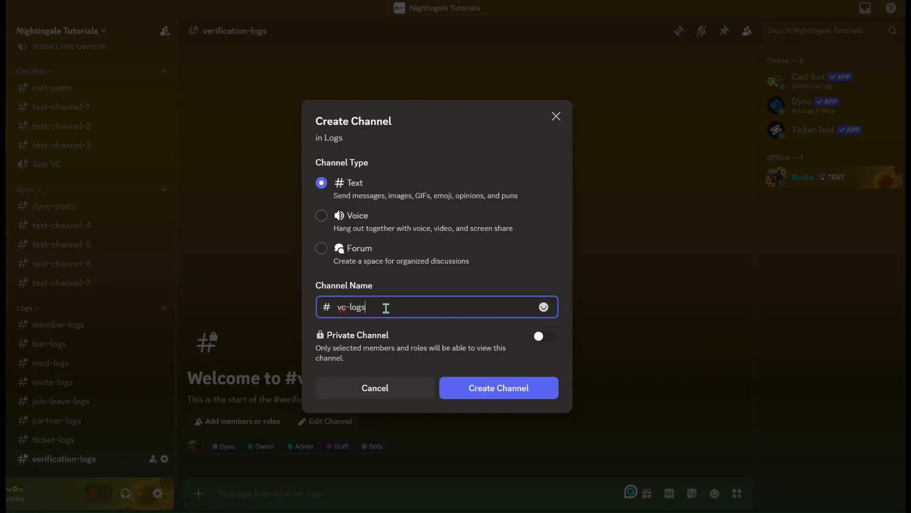
{"action": "key", "text": "Return"}
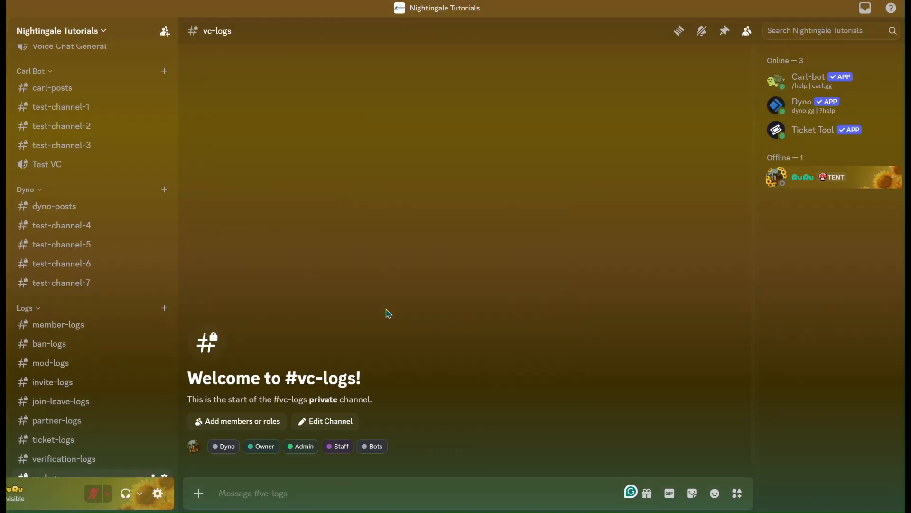
Create a second text channel named "ticket-logs" in the Logs category, below vc-logs
{"action": "scroll", "coordinate": [102, 402], "scroll_direction": "down", "scroll_amount": 1}
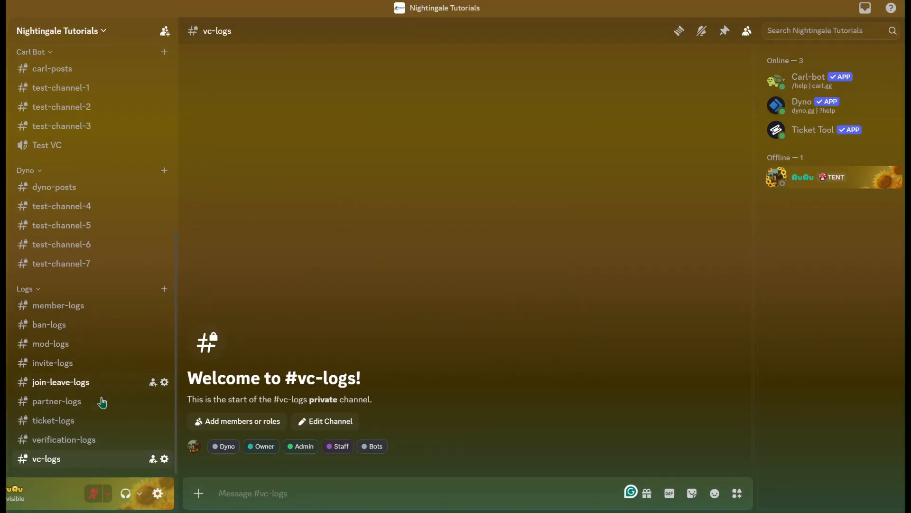
{"action": "left_click", "coordinate": [165, 288]}
{"action": "type", "text": "ticket-logs"}
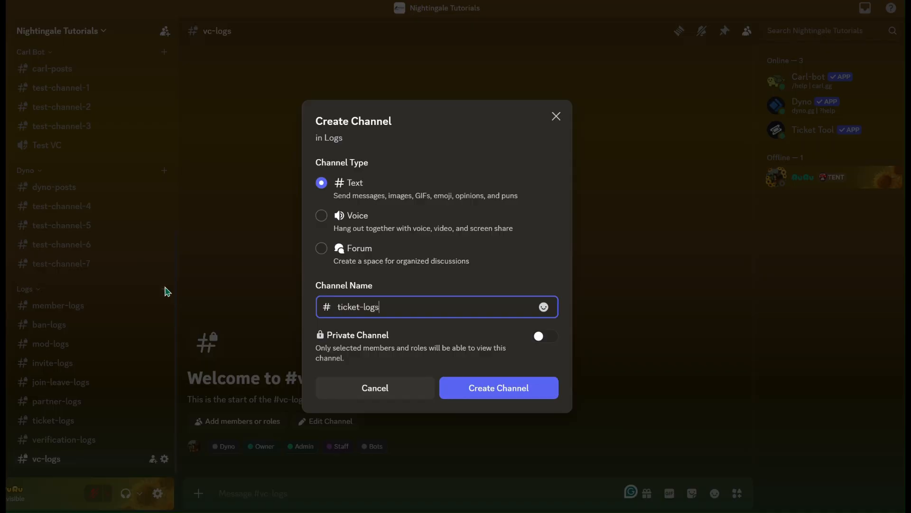
{"action": "key", "text": "Return"}
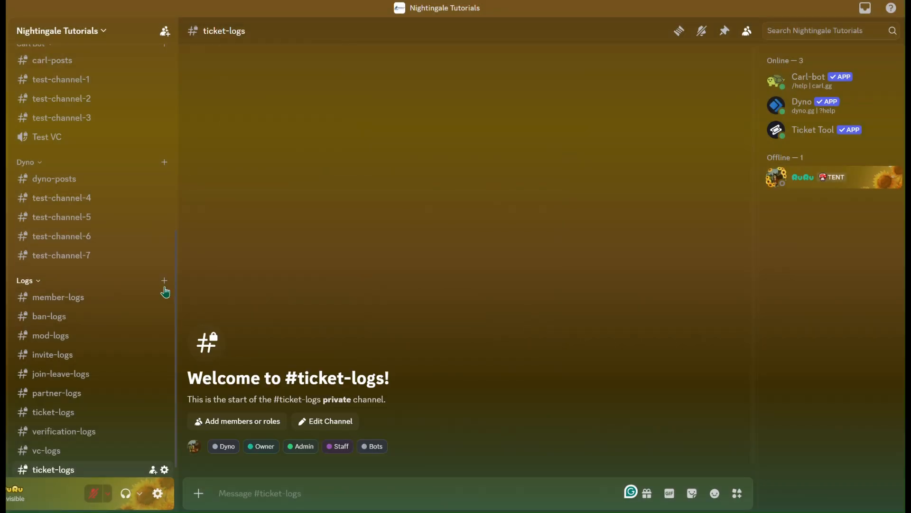
Rename the duplicate ticket-logs channel below vc-logs to "transcript-logs", save the change and leave the channel settings
{"action": "right_click", "coordinate": [77, 466]}
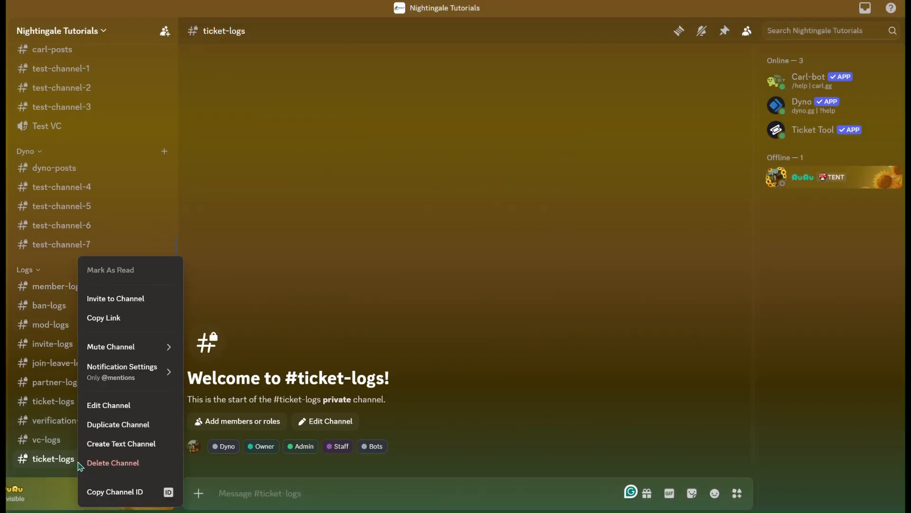
{"action": "left_click", "coordinate": [107, 405]}
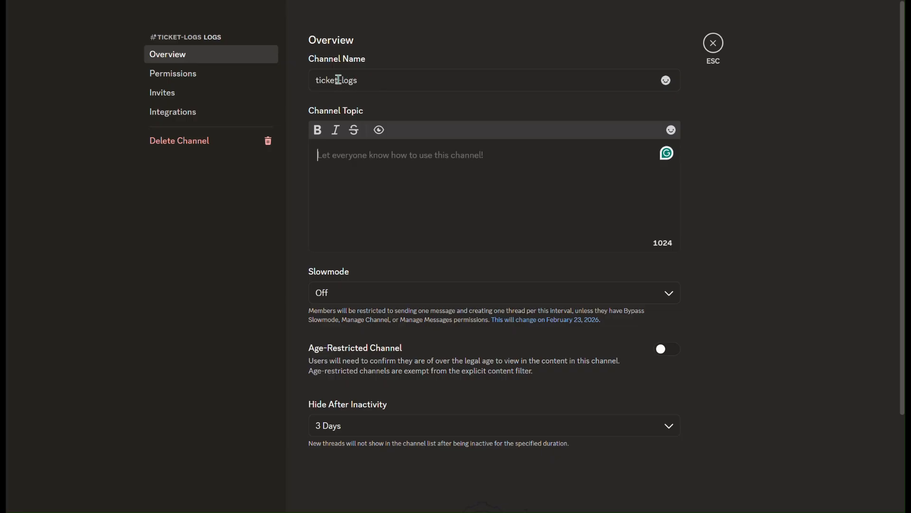
{"action": "left_click_drag", "start_coordinate": [339, 79], "coordinate": [315, 79]}
{"action": "type", "text": "transcr"}
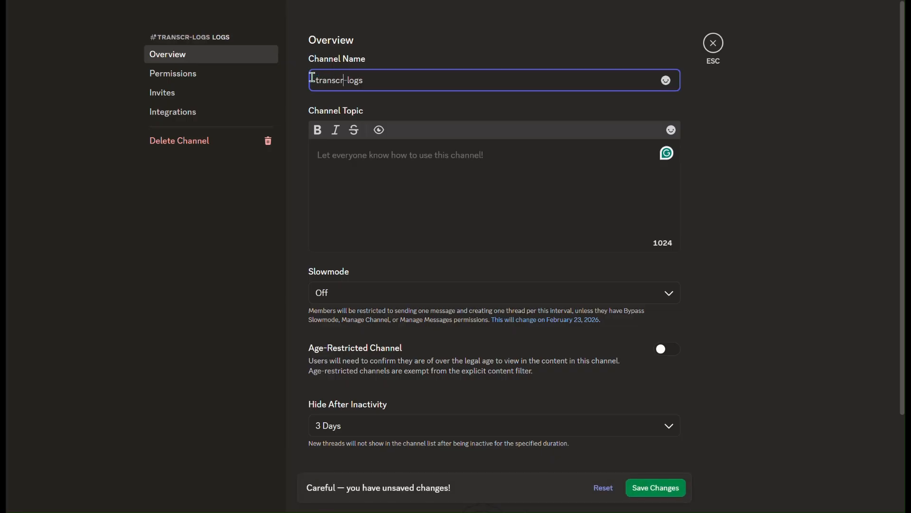
{"action": "type", "text": "ipt"}
{"action": "scroll", "coordinate": [418, 181], "scroll_direction": "down", "scroll_amount": 2}
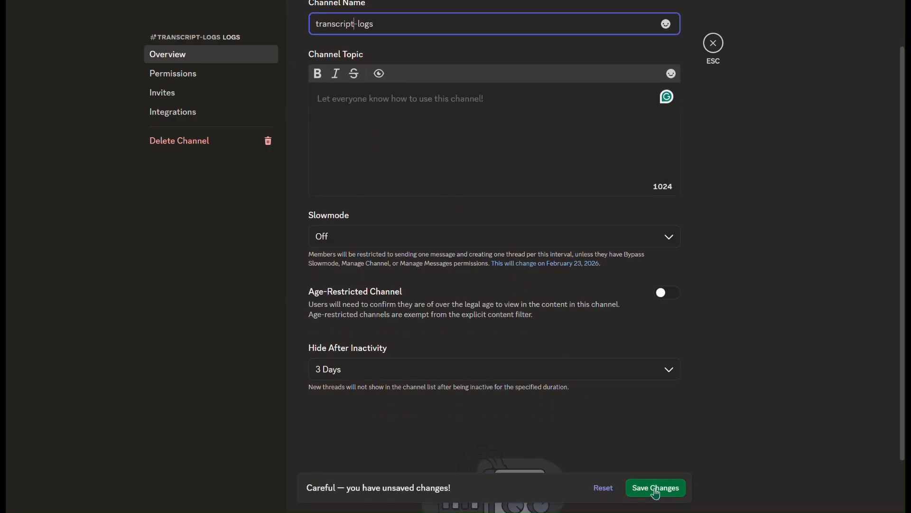
{"action": "left_click", "coordinate": [665, 488]}
{"action": "left_click", "coordinate": [717, 43]}
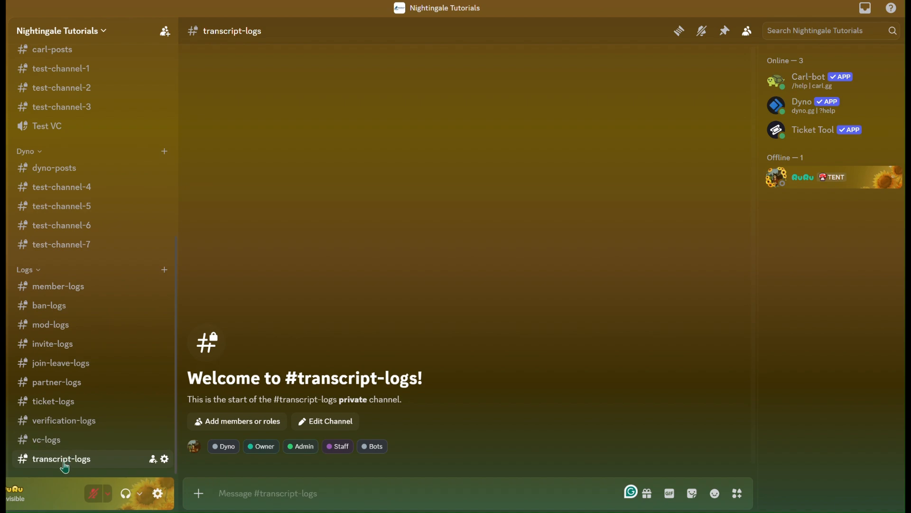
Add a text channel named "kick-logs" to the Logs category
{"action": "left_click", "coordinate": [164, 270]}
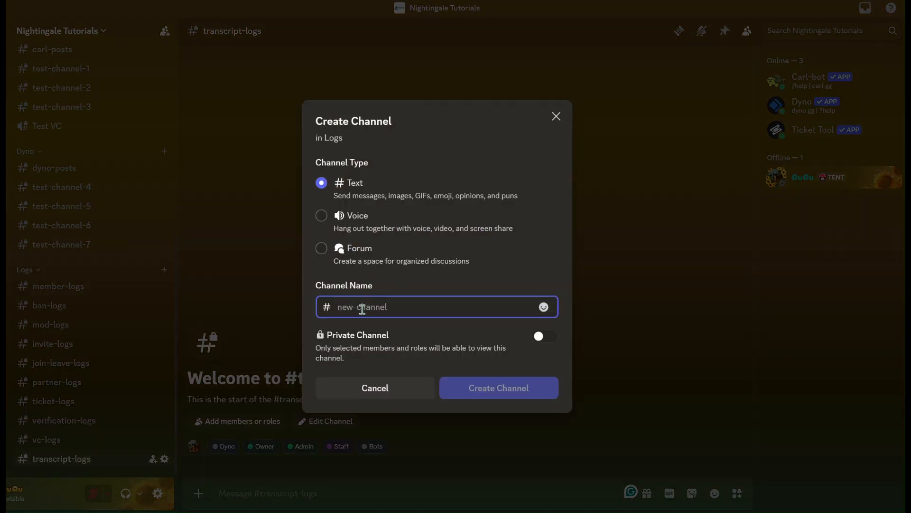
{"action": "type", "text": "kick-logs"}
{"action": "key", "text": "Return"}
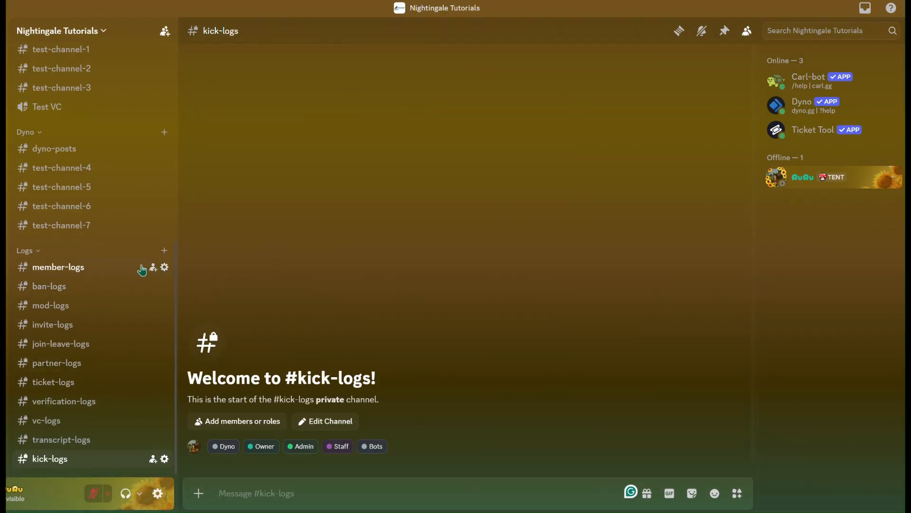
Add a text channel named "time-out-logs" to the Logs category
{"action": "left_click", "coordinate": [166, 252]}
{"action": "type", "text": "time-out-logs"}
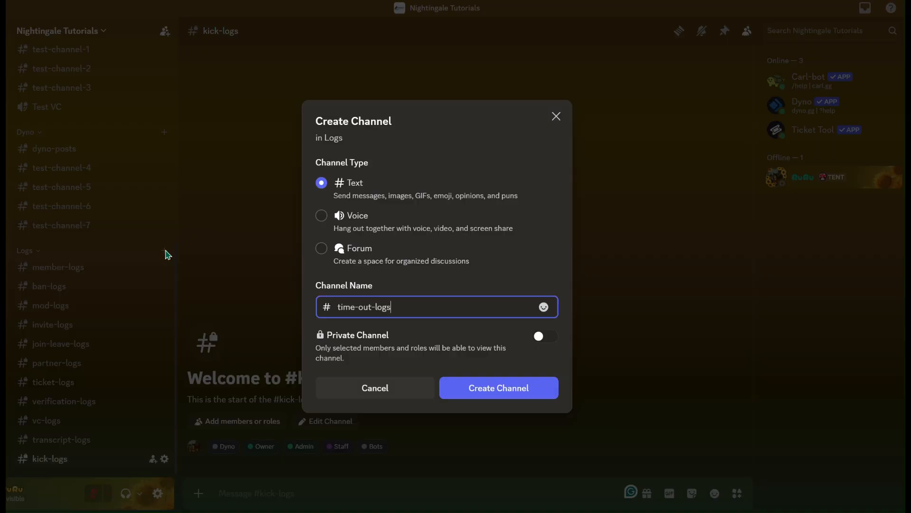
{"action": "key", "text": "Return"}
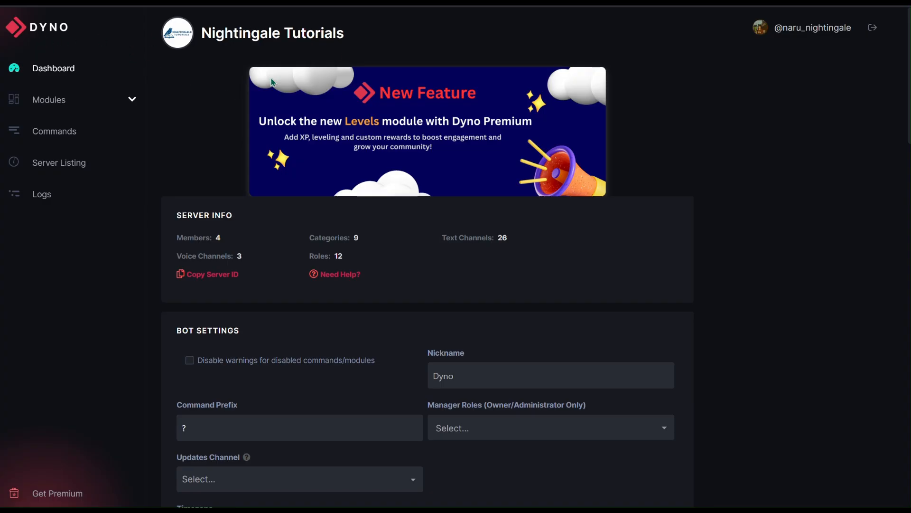
Open the Action Log module for the Nightingale Tutorials server in the Dyno web dashboard
{"action": "left_click", "coordinate": [133, 99]}
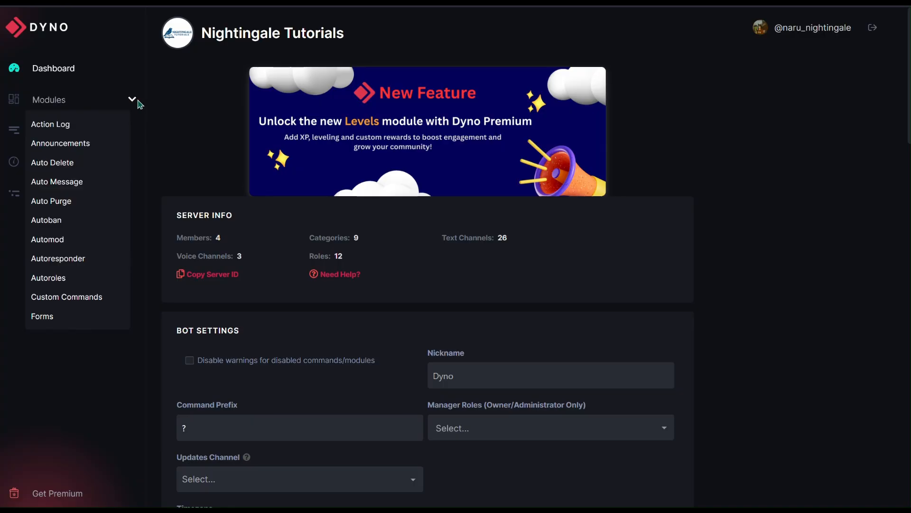
{"action": "left_click", "coordinate": [64, 126]}
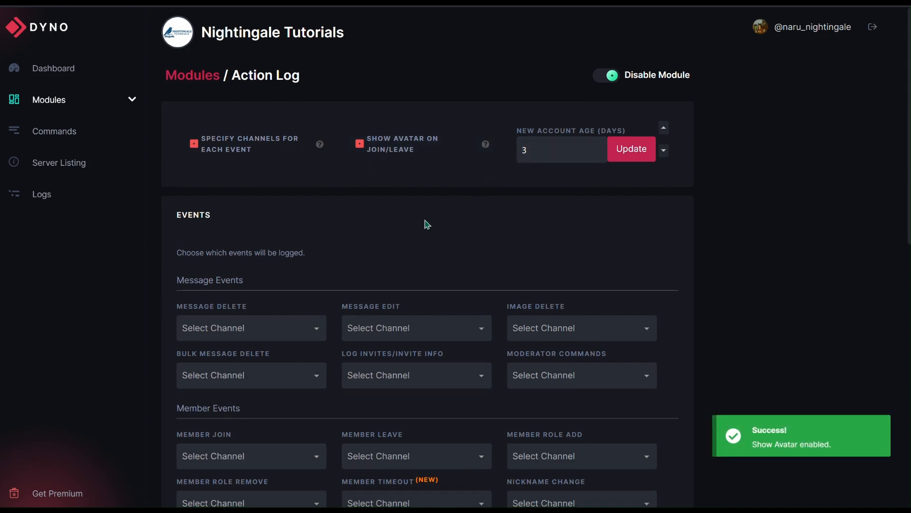
Set mod-logs as the log channel for the Message Delete and Message Edit events
{"action": "scroll", "coordinate": [426, 223], "scroll_direction": "down", "scroll_amount": 3}
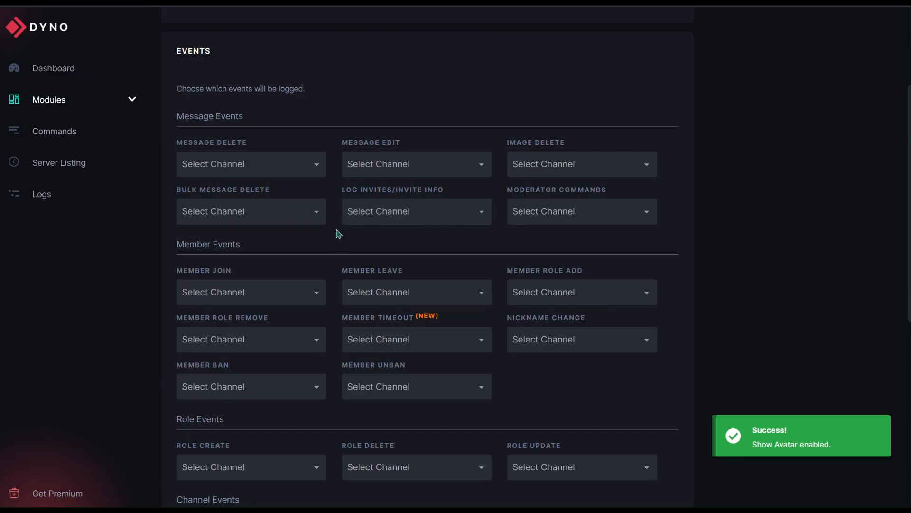
{"action": "left_click", "coordinate": [316, 166]}
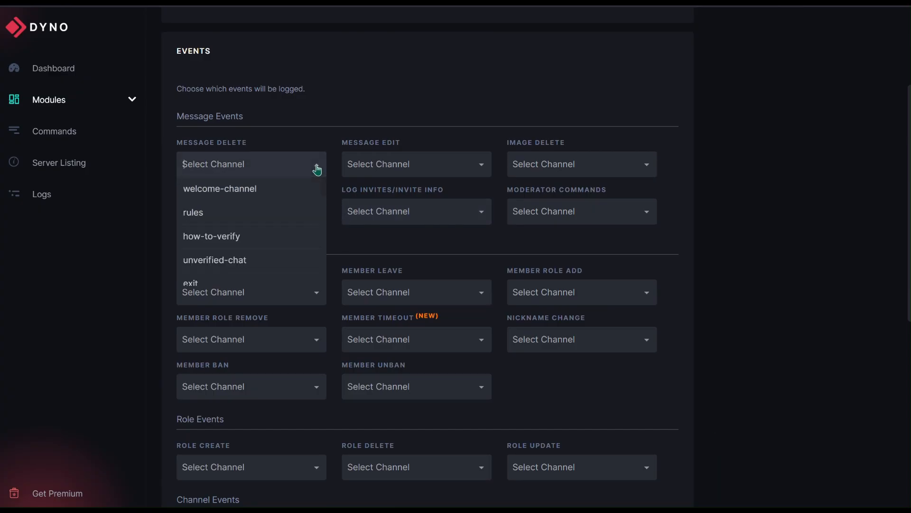
{"action": "type", "text": "mod"}
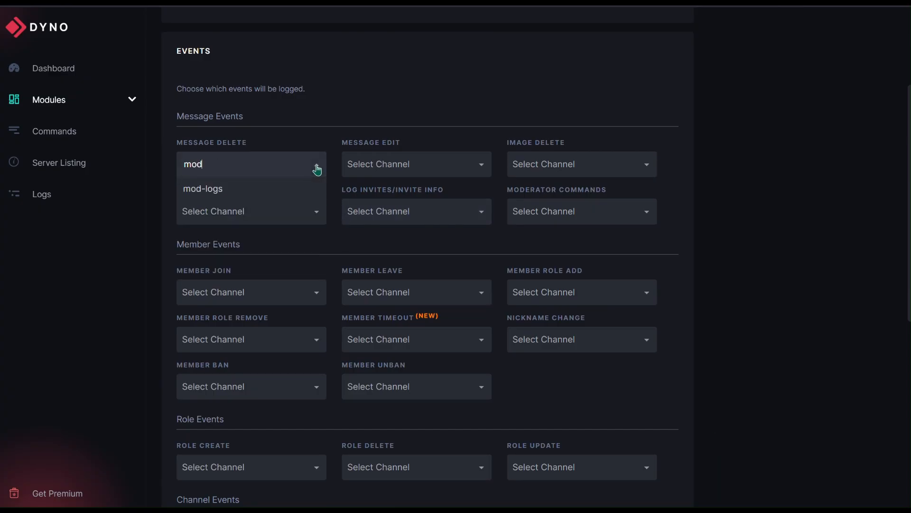
{"action": "left_click", "coordinate": [272, 190]}
{"action": "left_click", "coordinate": [413, 167]}
{"action": "type", "text": "m"}
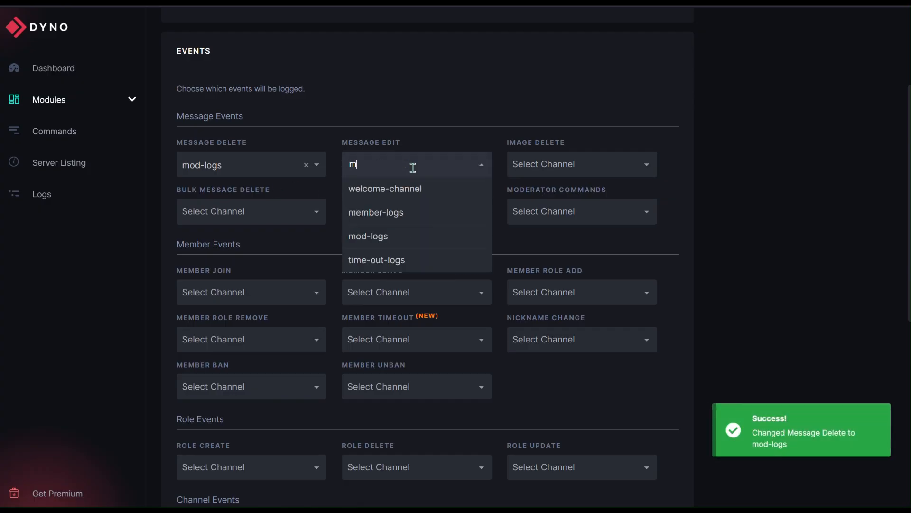
{"action": "type", "text": "od"}
{"action": "left_click", "coordinate": [407, 187]}
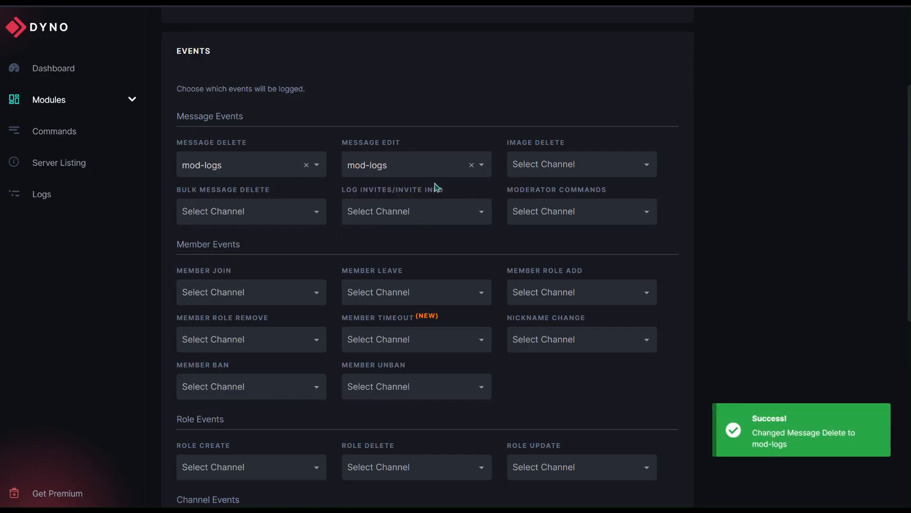
Set mod-logs as the log channel for the Image Delete and Bulk Message Delete events
{"action": "left_click", "coordinate": [580, 163]}
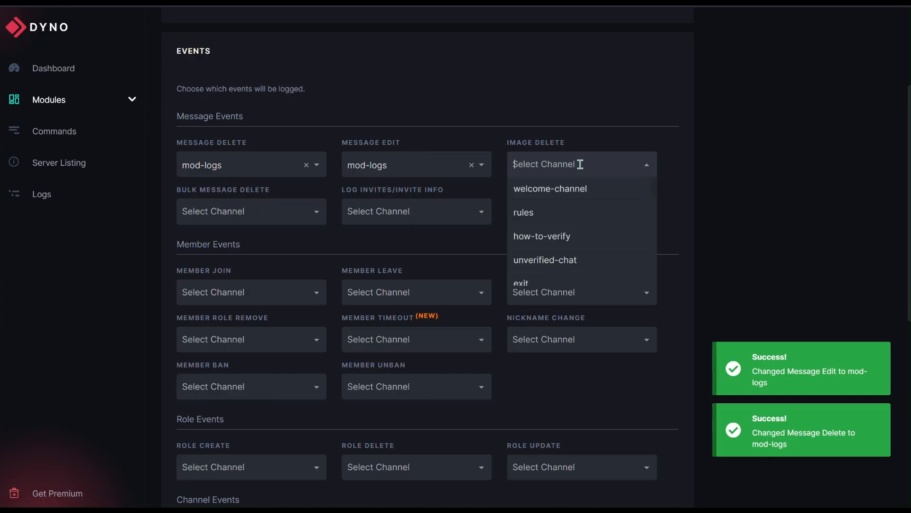
{"action": "type", "text": "mod-logs"}
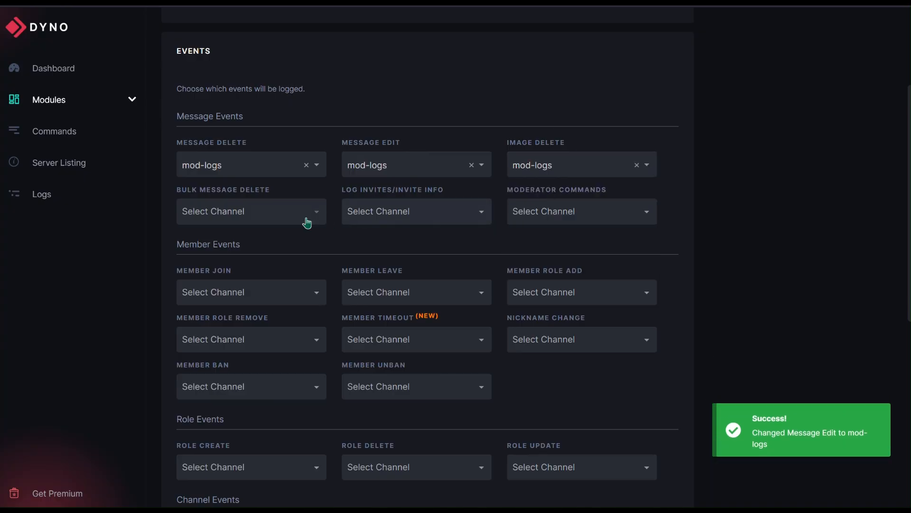
{"action": "left_click", "coordinate": [280, 214]}
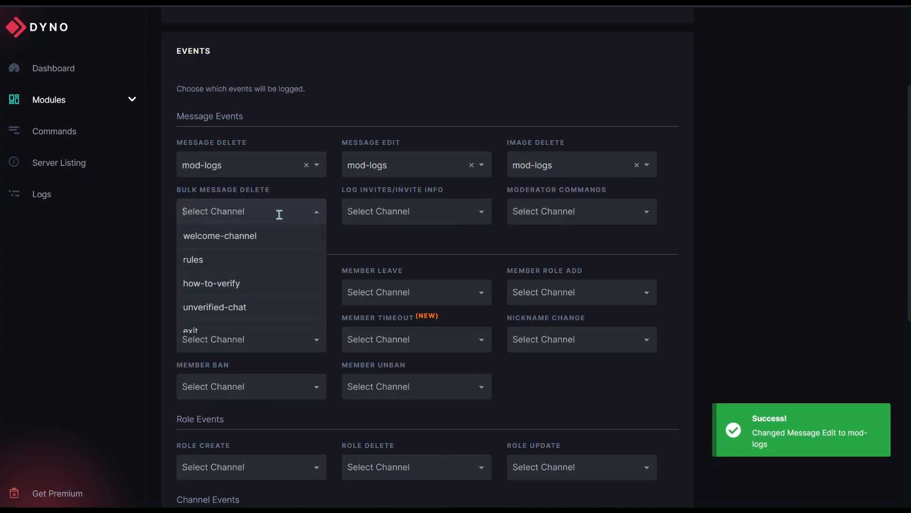
{"action": "type", "text": "mod"}
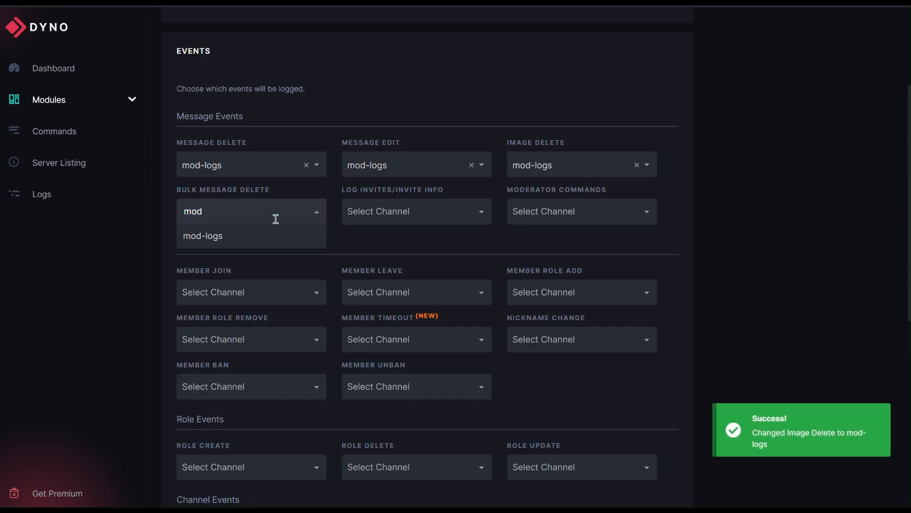
{"action": "left_click", "coordinate": [273, 235]}
Send Log Invites/Invite Info to invite-logs and Moderator Commands to mod-logs
{"action": "left_click", "coordinate": [427, 212]}
{"action": "type", "text": "in"}
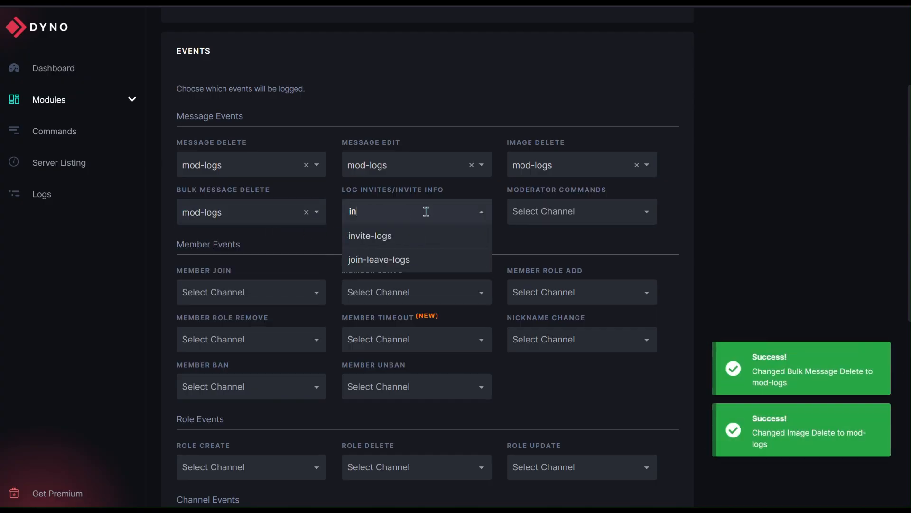
{"action": "type", "text": "vite"}
{"action": "left_click", "coordinate": [424, 234]}
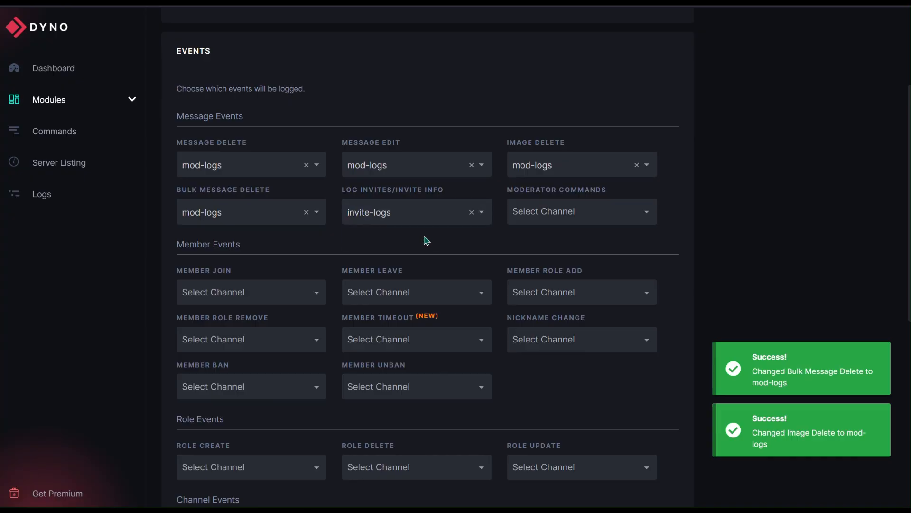
{"action": "left_click", "coordinate": [588, 211]}
{"action": "type", "text": "mod"}
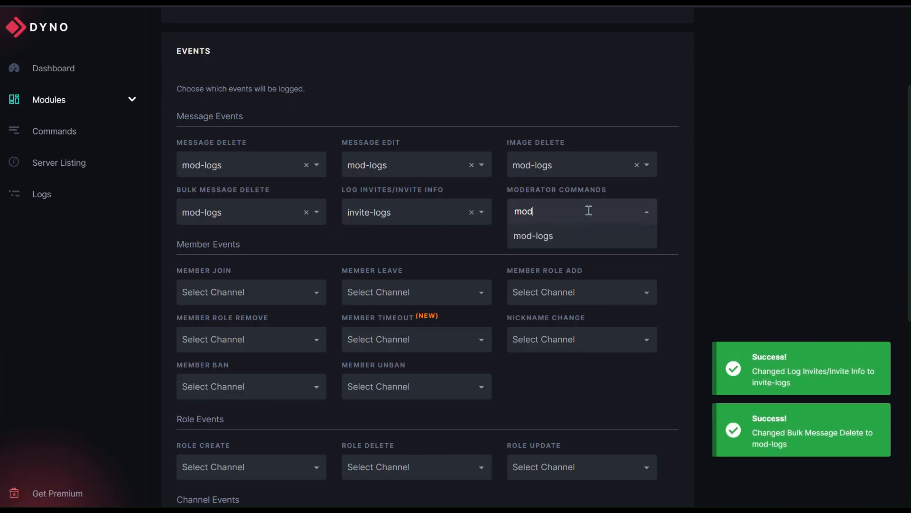
{"action": "left_click", "coordinate": [580, 239]}
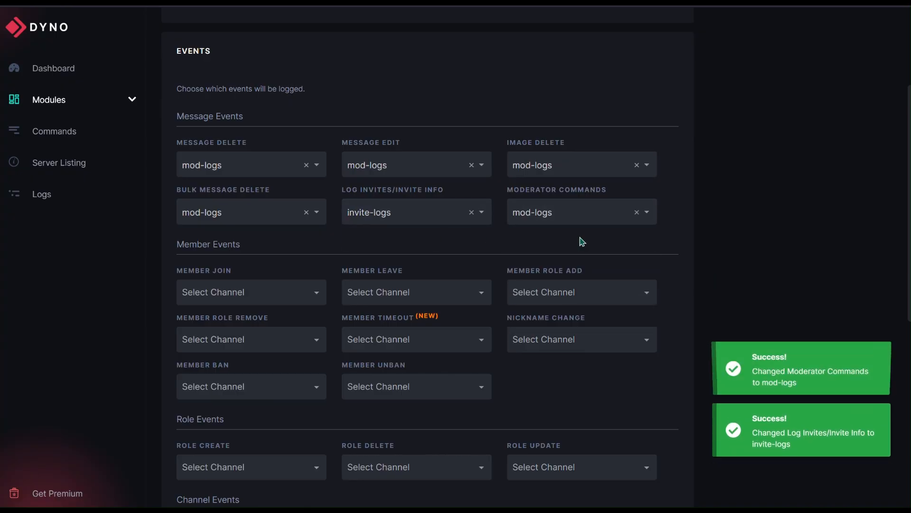
Set member-logs as the log channel for the Member Join event
{"action": "scroll", "coordinate": [457, 254], "scroll_direction": "down", "scroll_amount": 2}
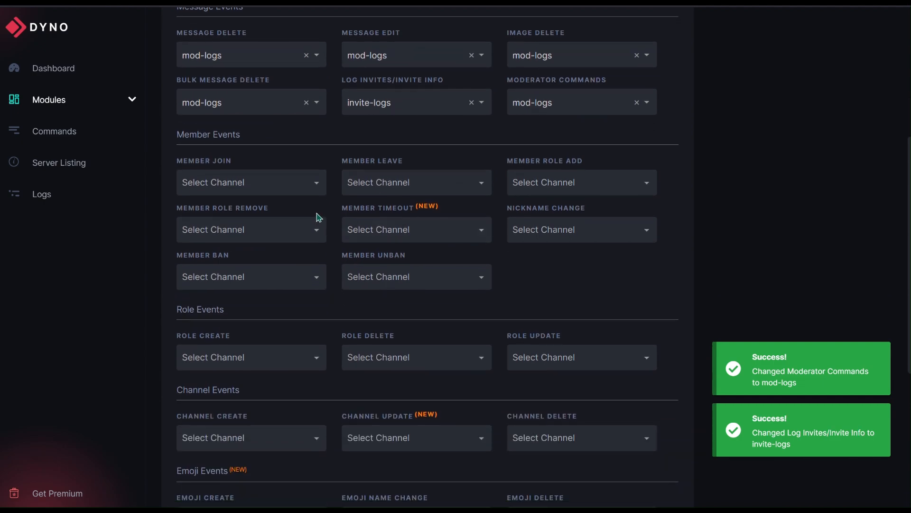
{"action": "left_click", "coordinate": [314, 193]}
{"action": "type", "text": "mem"}
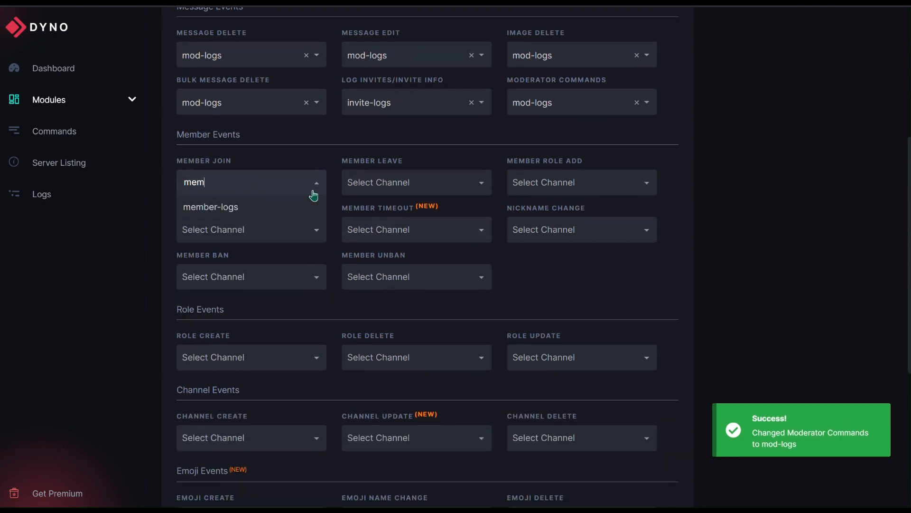
{"action": "left_click", "coordinate": [271, 214]}
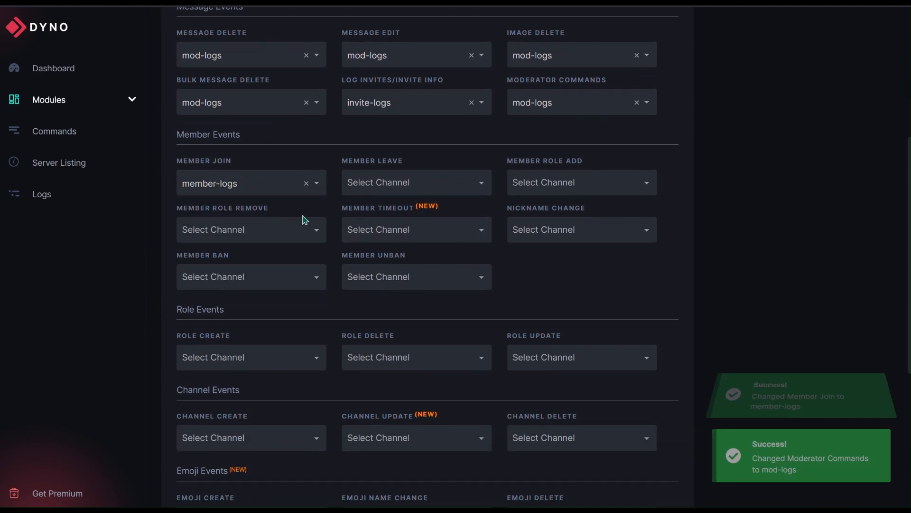
{"action": "left_click", "coordinate": [407, 186]}
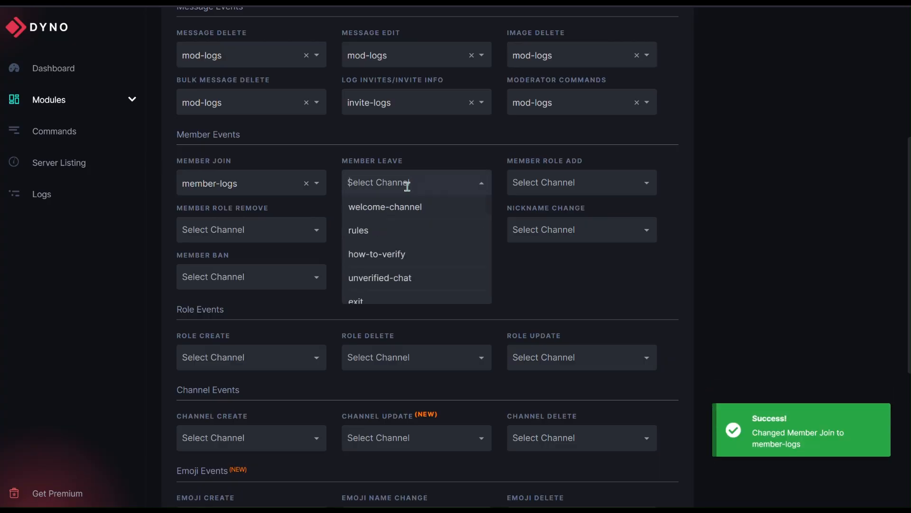
Set join-leave-logs as the log channel for both the Member Join and Member Leave events
{"action": "left_click", "coordinate": [232, 185]}
{"action": "type", "text": "join"}
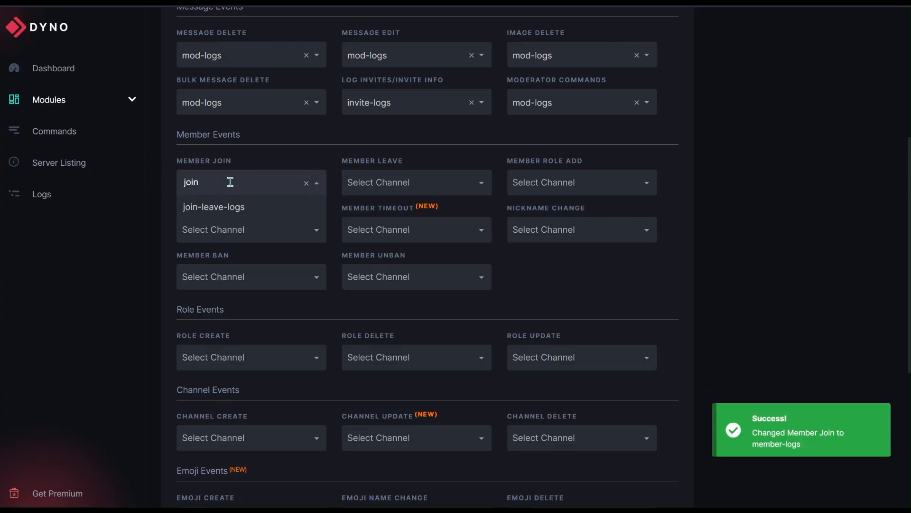
{"action": "left_click", "coordinate": [230, 206]}
{"action": "left_click", "coordinate": [387, 182]}
{"action": "type", "text": "jo"}
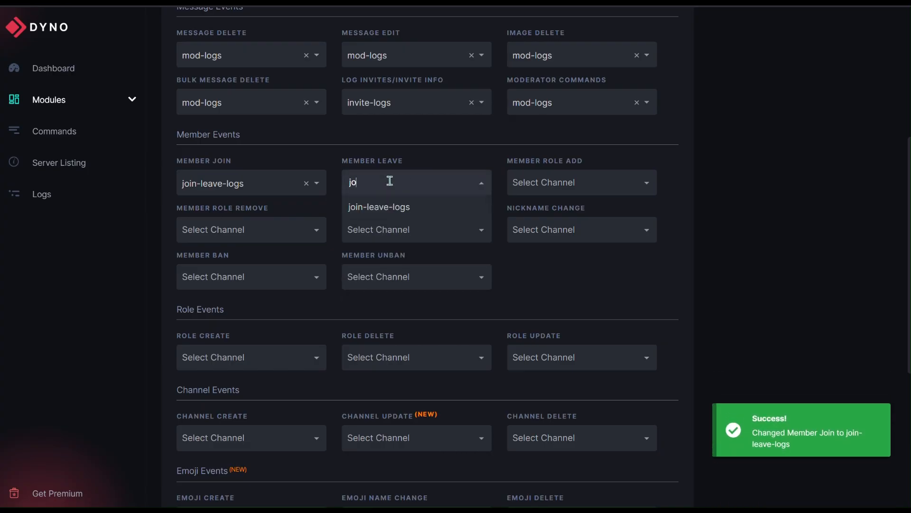
{"action": "type", "text": "in"}
{"action": "left_click", "coordinate": [389, 206]}
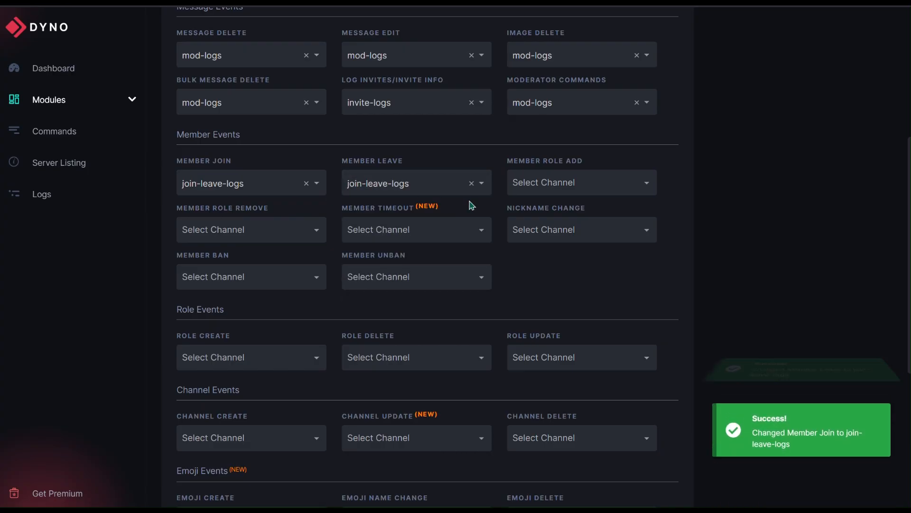
Set member-logs as the log channel for the Member Role Add and Member Role Remove events
{"action": "left_click", "coordinate": [586, 183]}
{"action": "type", "text": "mem"}
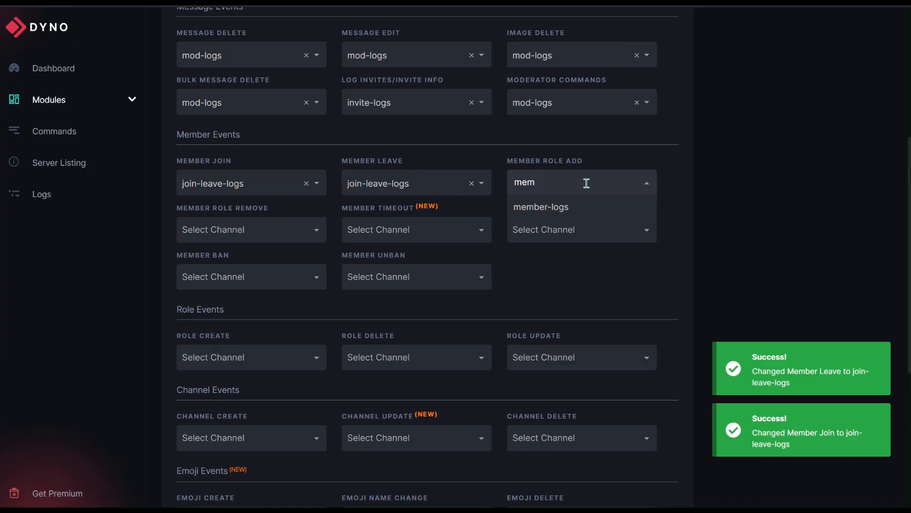
{"action": "left_click", "coordinate": [582, 210]}
{"action": "left_click", "coordinate": [286, 227]}
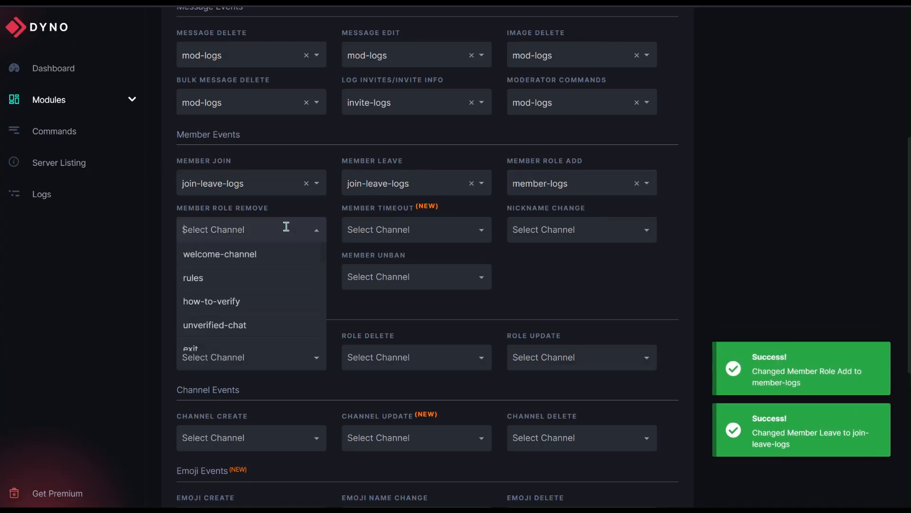
{"action": "type", "text": "mem"}
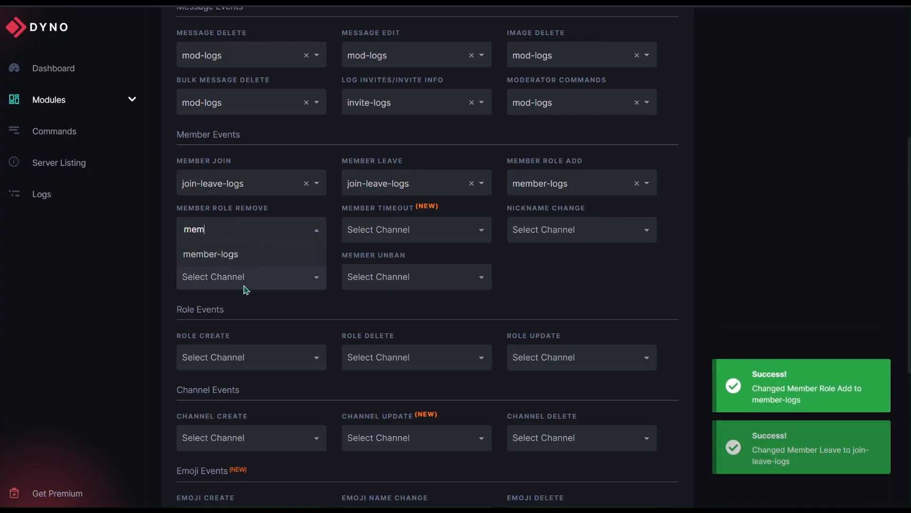
{"action": "left_click", "coordinate": [247, 256]}
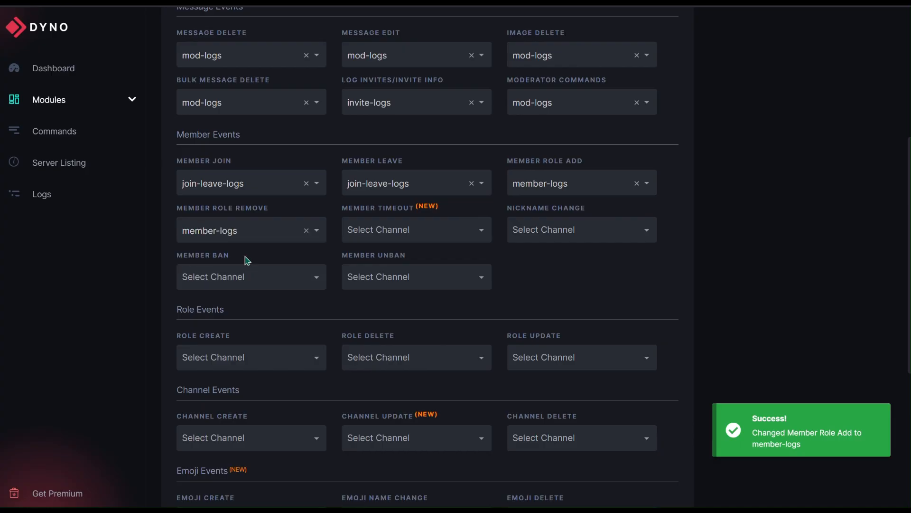
Send Member Timeout events to time-out-logs and Nickname Change events to member-logs
{"action": "left_click", "coordinate": [406, 232]}
{"action": "type", "text": "timeo"}
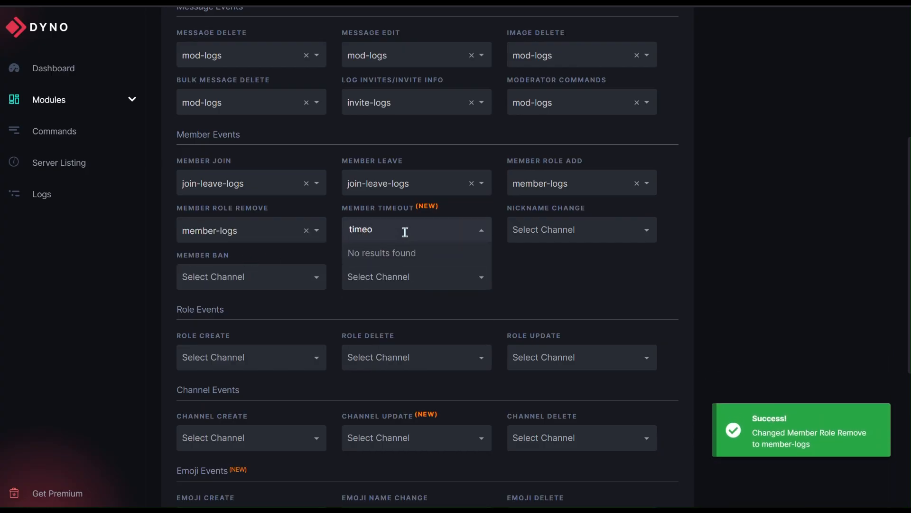
{"action": "left_click", "coordinate": [405, 253]}
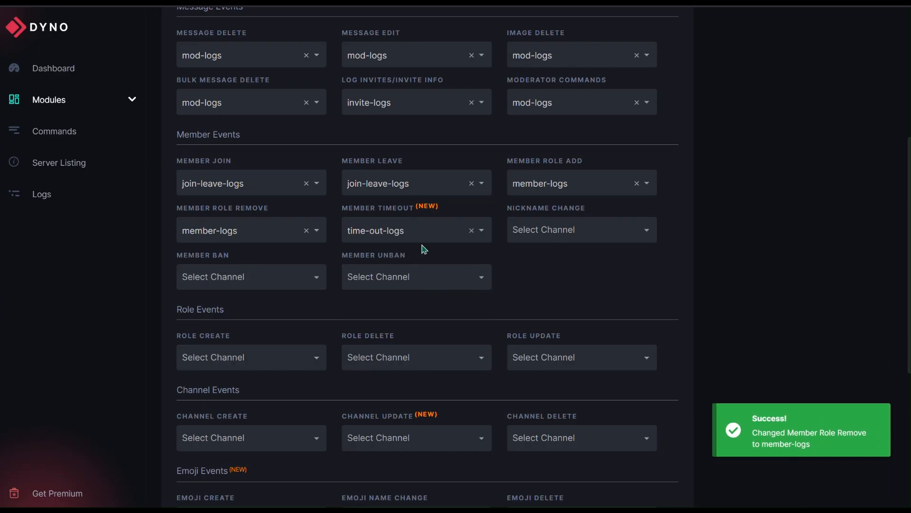
{"action": "left_click", "coordinate": [575, 232]}
{"action": "type", "text": "mem"}
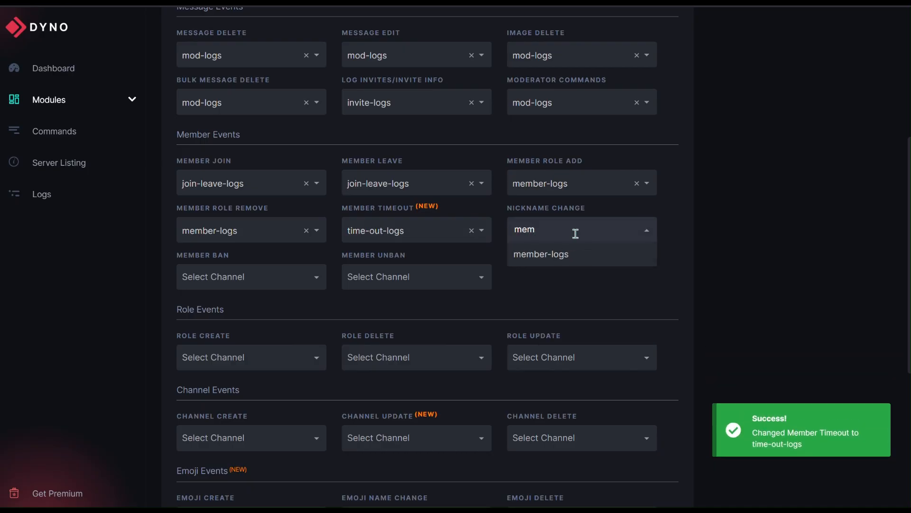
{"action": "left_click", "coordinate": [575, 253]}
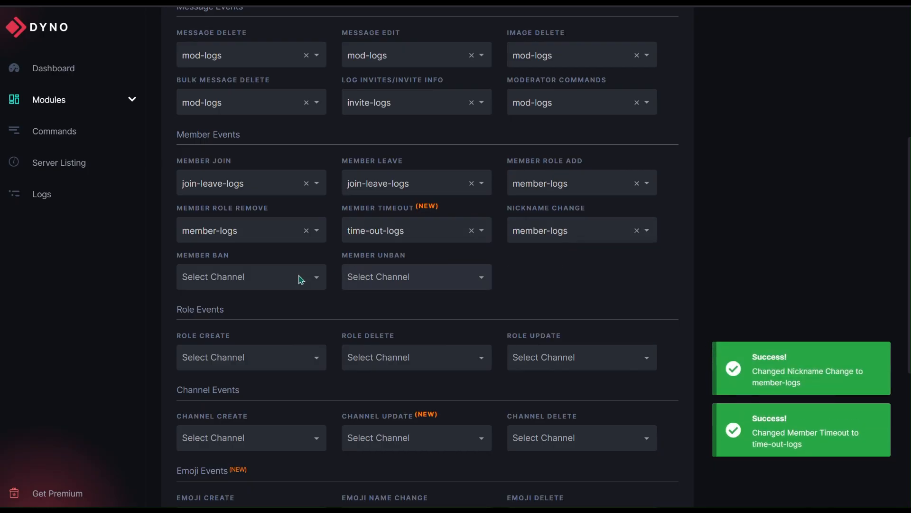
Set ban-logs as the log channel for the Member Ban and Member Unban events
{"action": "left_click", "coordinate": [274, 284]}
{"action": "type", "text": "ban"}
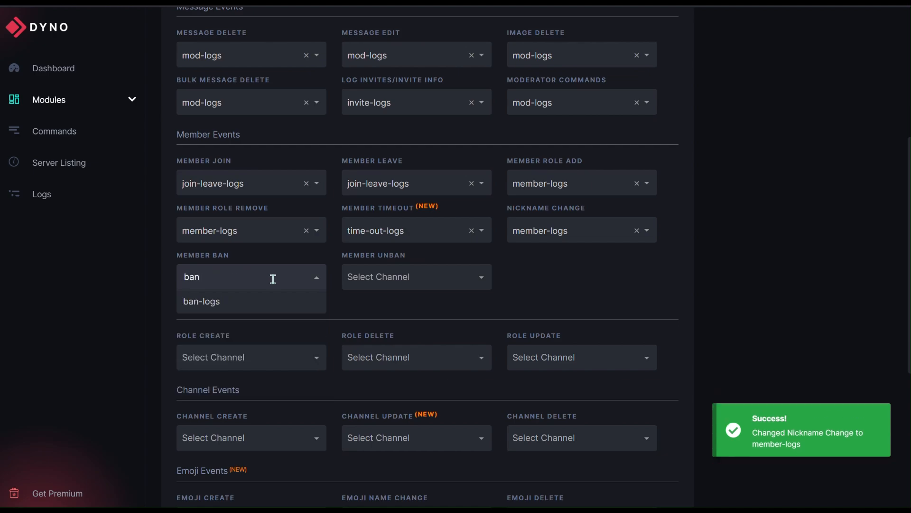
{"action": "left_click", "coordinate": [260, 304]}
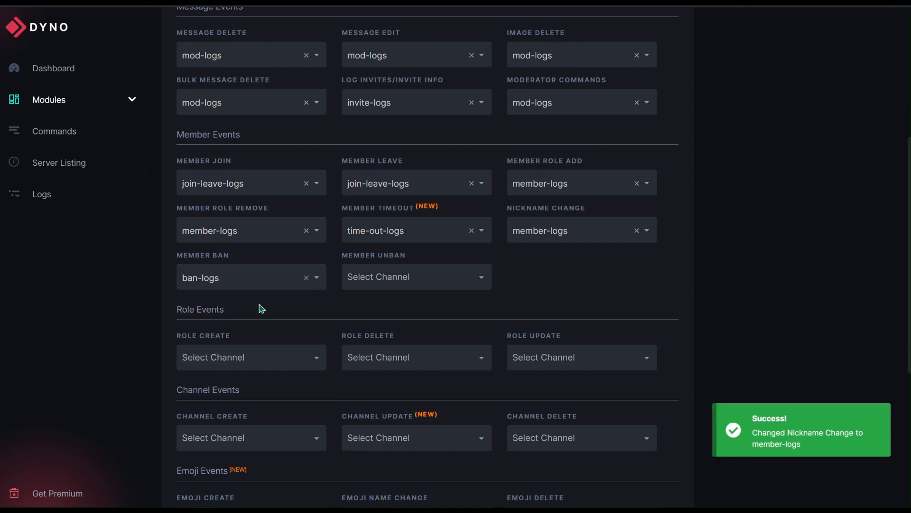
{"action": "left_click", "coordinate": [400, 280]}
{"action": "type", "text": "ban"}
{"action": "left_click", "coordinate": [397, 306]}
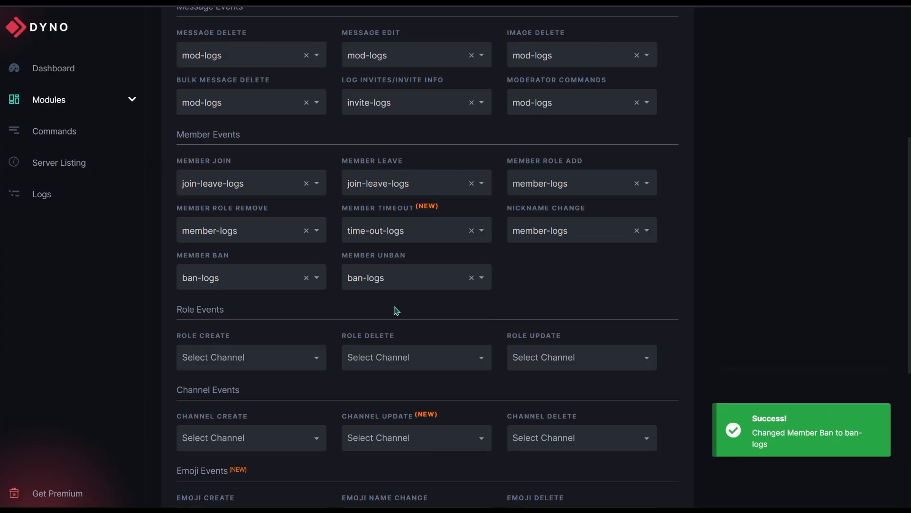
Set mod-logs as the log channel for the Role Create event
{"action": "scroll", "coordinate": [397, 311], "scroll_direction": "down", "scroll_amount": 3}
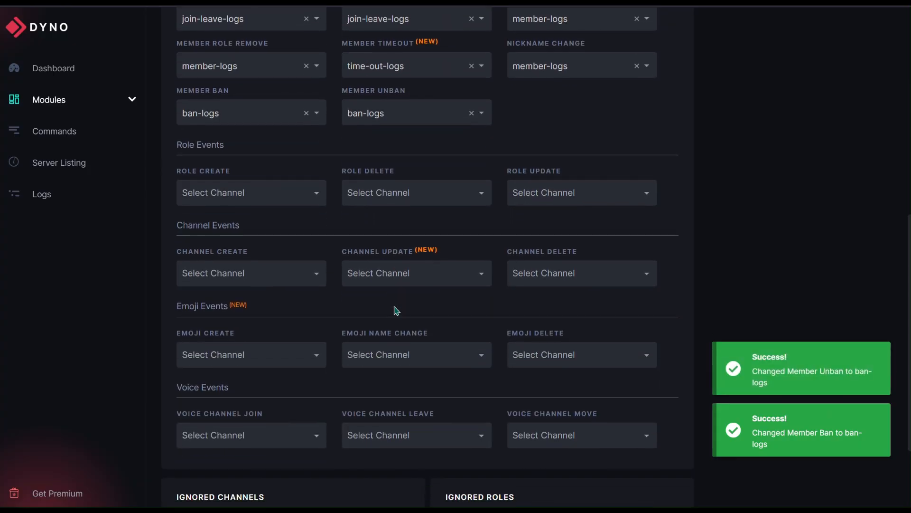
{"action": "scroll", "coordinate": [394, 311], "scroll_direction": "down", "scroll_amount": 2}
{"action": "left_click", "coordinate": [295, 139]}
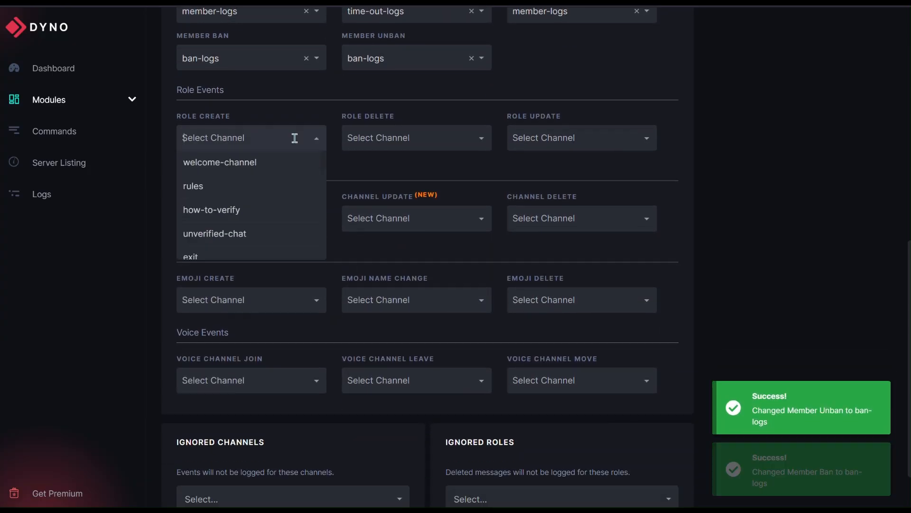
{"action": "left_click", "coordinate": [315, 139]}
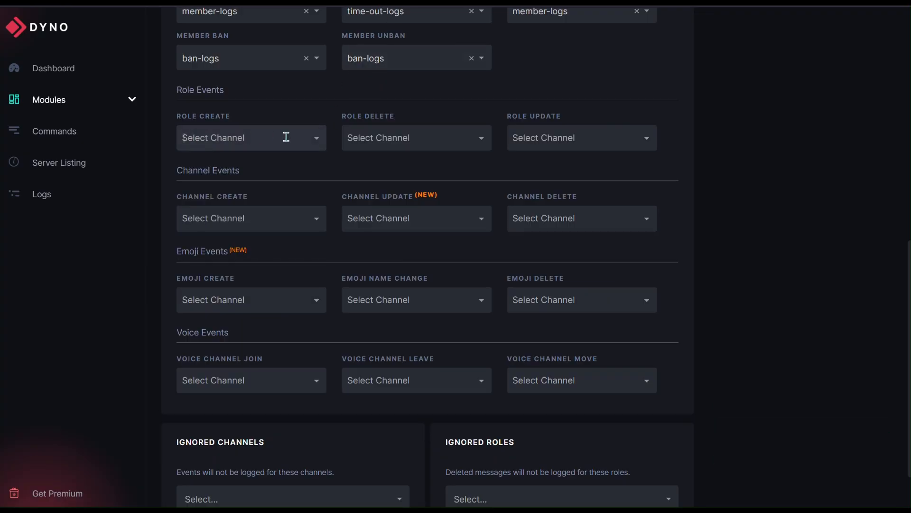
{"action": "left_click", "coordinate": [315, 140]}
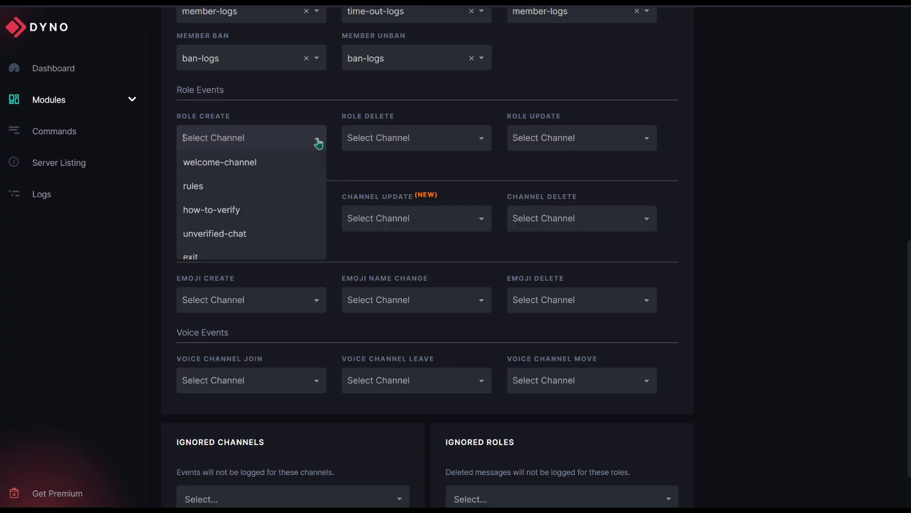
{"action": "type", "text": "mod"}
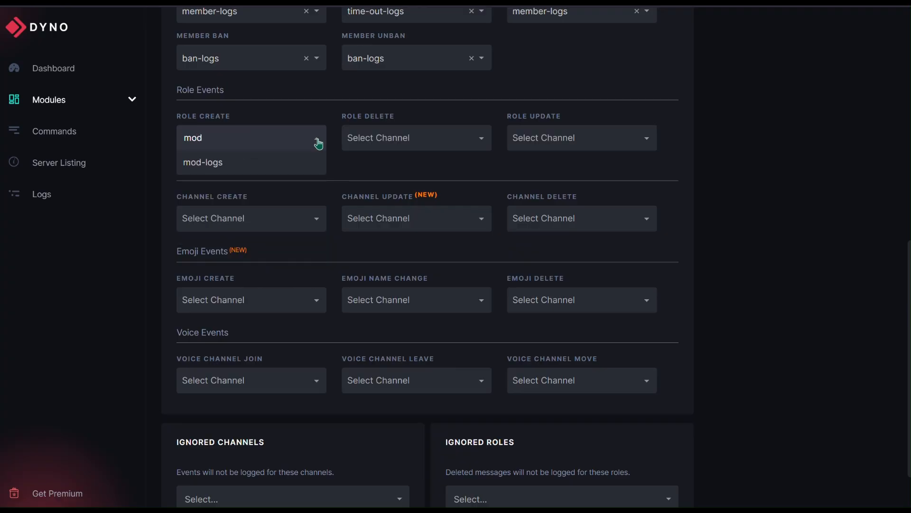
{"action": "left_click", "coordinate": [291, 164]}
Send both the Role Delete and Role Update events to the mod-logs channel
{"action": "left_click", "coordinate": [387, 139]}
{"action": "type", "text": "mod"}
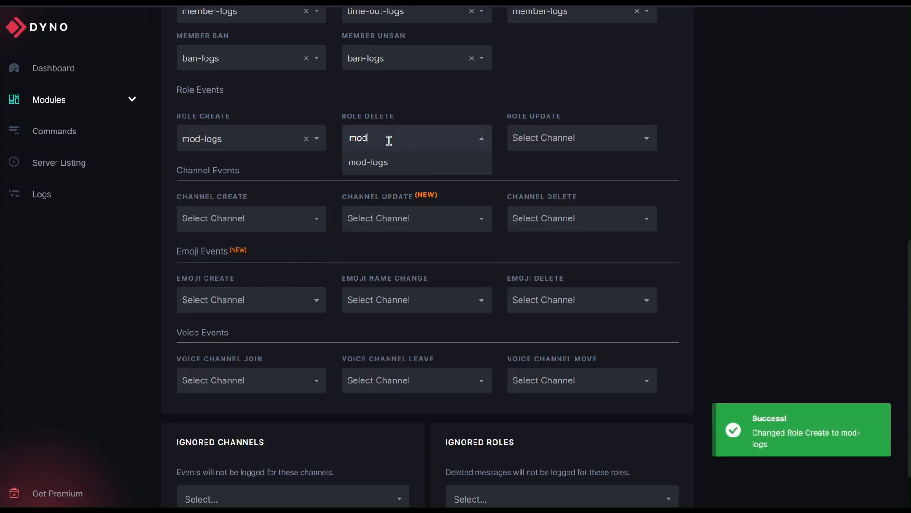
{"action": "left_click", "coordinate": [399, 163]}
{"action": "left_click", "coordinate": [580, 138]}
{"action": "type", "text": "mod"}
{"action": "left_click", "coordinate": [569, 163]}
Set mod-logs as the log channel for the Channel Create, Channel Update and Channel Delete events
{"action": "left_click", "coordinate": [264, 218]}
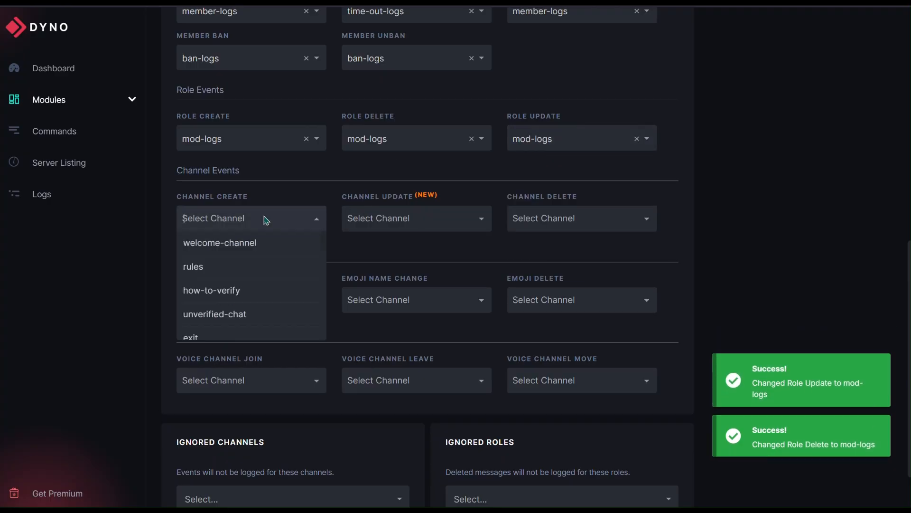
{"action": "type", "text": "mod"}
{"action": "left_click", "coordinate": [256, 243]}
{"action": "left_click", "coordinate": [394, 219]}
{"action": "type", "text": "mod"}
{"action": "left_click", "coordinate": [378, 243]}
{"action": "left_click", "coordinate": [560, 219]}
{"action": "type", "text": "mod"}
{"action": "left_click", "coordinate": [546, 243]}
Set mod-logs as the log channel for the Emoji Create, Emoji Name Change and Emoji Delete events
{"action": "left_click", "coordinate": [287, 301]}
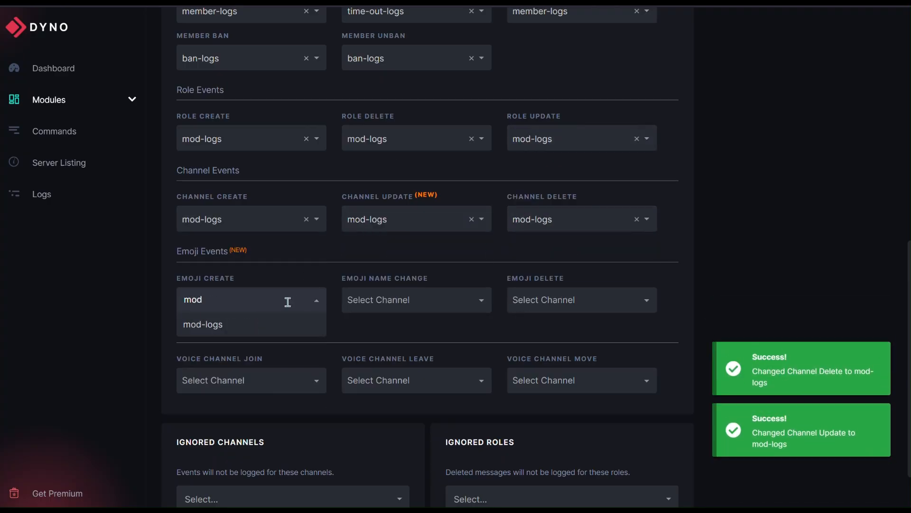
{"action": "left_click", "coordinate": [412, 328]}
{"action": "left_click", "coordinate": [570, 300]}
{"action": "type", "text": "mod"}
{"action": "left_click", "coordinate": [559, 324]}
Set vc-logs as the log channel for the Voice Channel Join, Voice Channel Leave and Voice Channel Move events
{"action": "scroll", "coordinate": [560, 322], "scroll_direction": "down", "scroll_amount": 2}
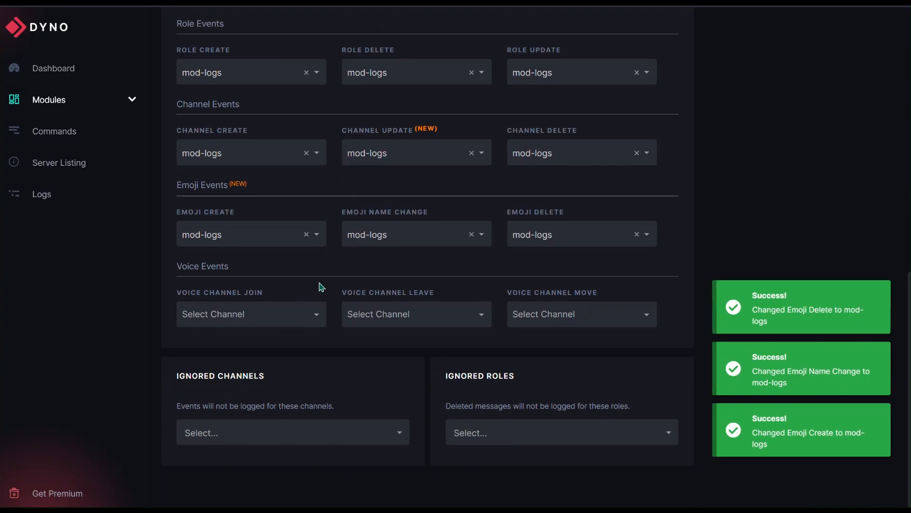
{"action": "left_click", "coordinate": [299, 309]}
{"action": "type", "text": "vc"}
{"action": "left_click", "coordinate": [256, 340]}
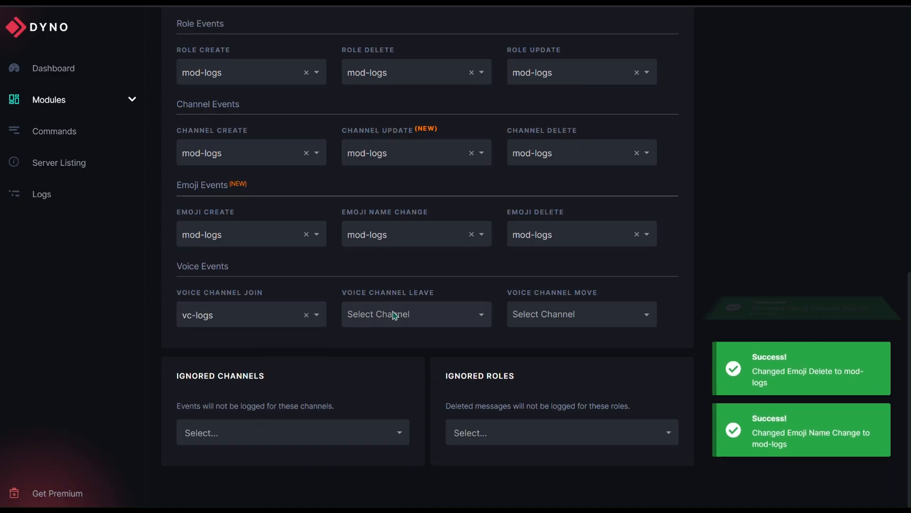
{"action": "left_click", "coordinate": [395, 315]}
{"action": "type", "text": "vc"}
{"action": "left_click", "coordinate": [400, 339]}
{"action": "left_click", "coordinate": [525, 313]}
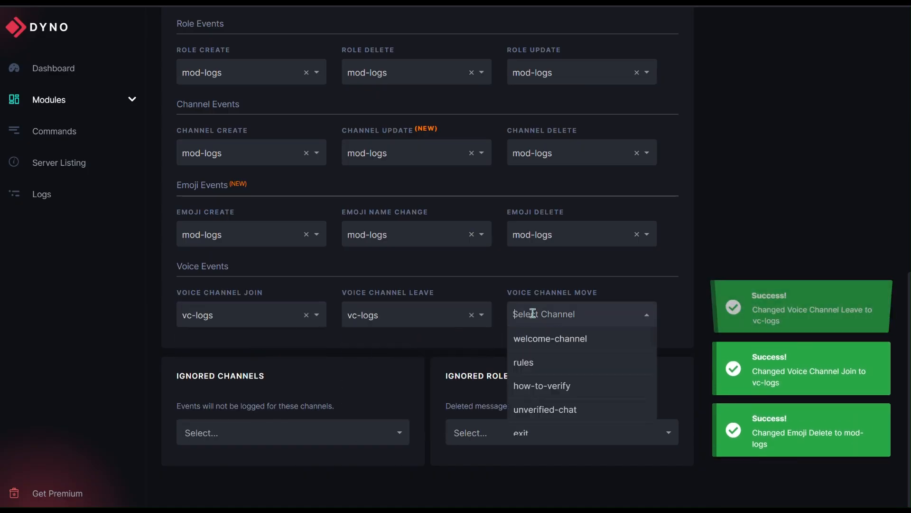
{"action": "type", "text": "vc"}
{"action": "left_click", "coordinate": [525, 339]}
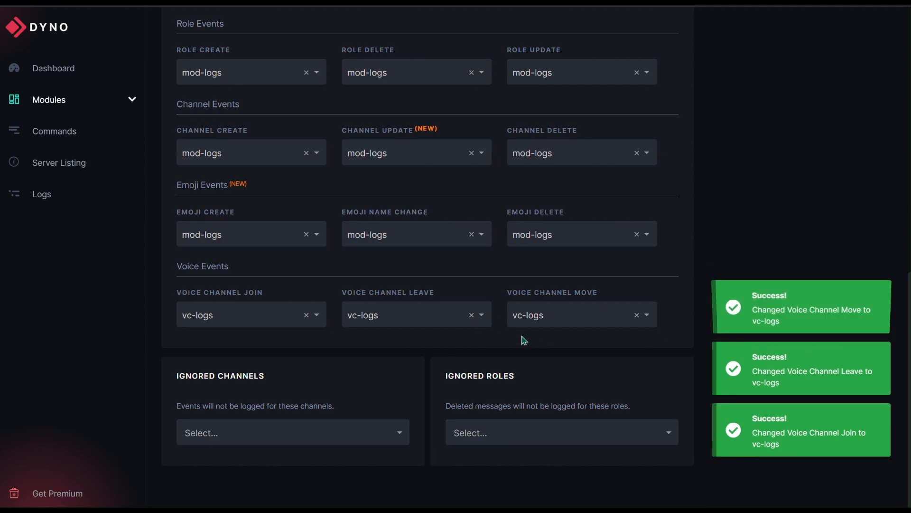
{"action": "scroll", "coordinate": [569, 359], "scroll_direction": "up", "scroll_amount": 10}
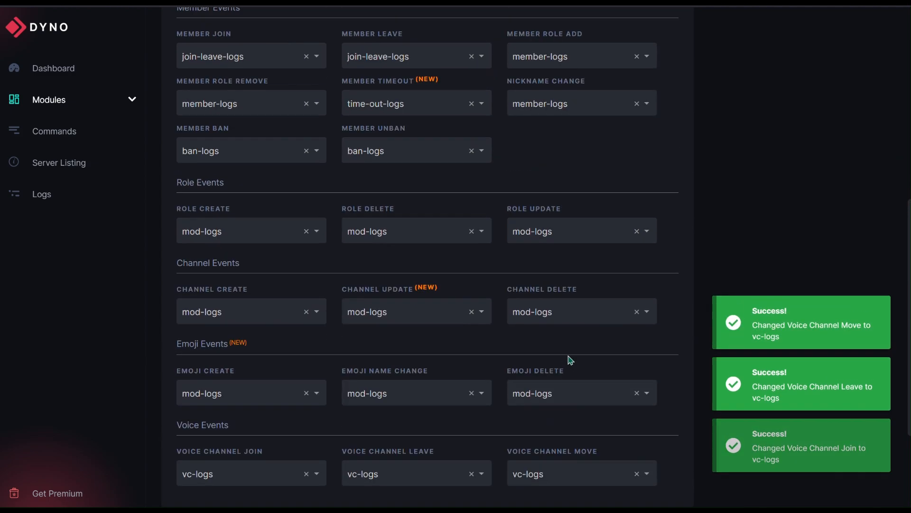
{"action": "scroll", "coordinate": [570, 361], "scroll_direction": "up", "scroll_amount": 2}
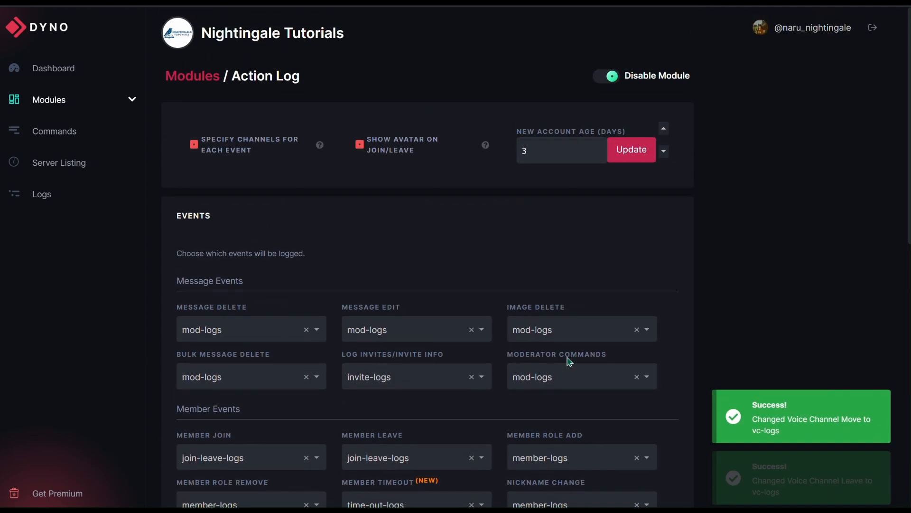